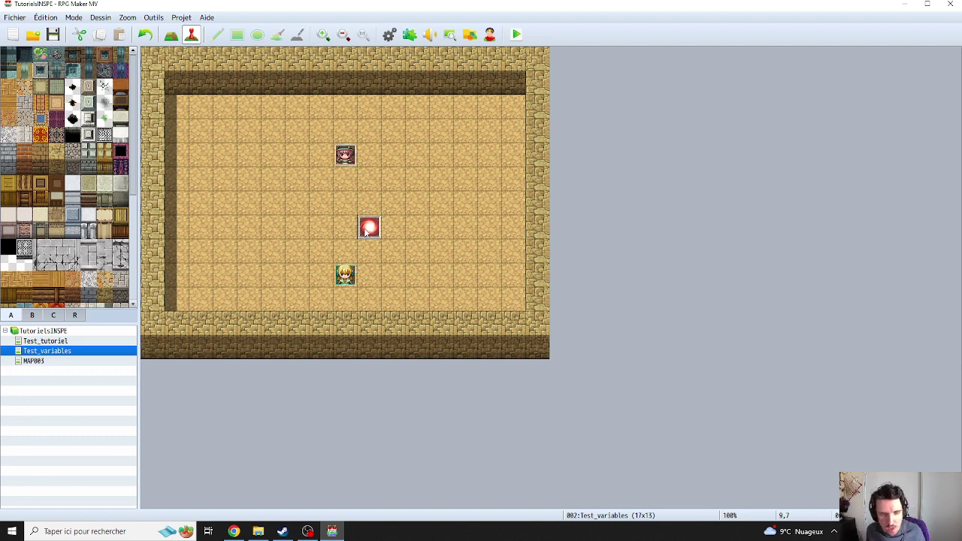
- Examine the commands and conditions on both pages of the Teleporteur event on the Test_variables map
double_click(368, 229)
drag(390, 78, 576, 79)
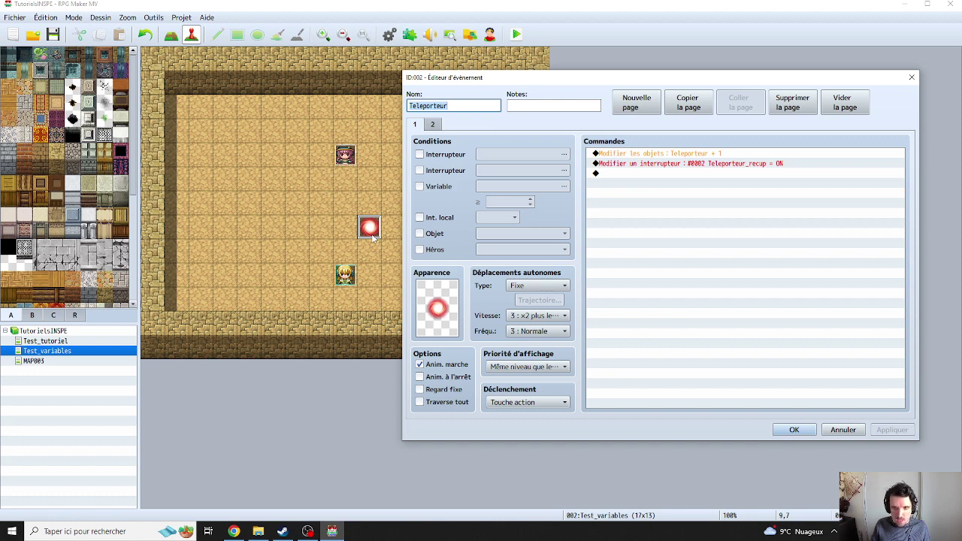
click(683, 155)
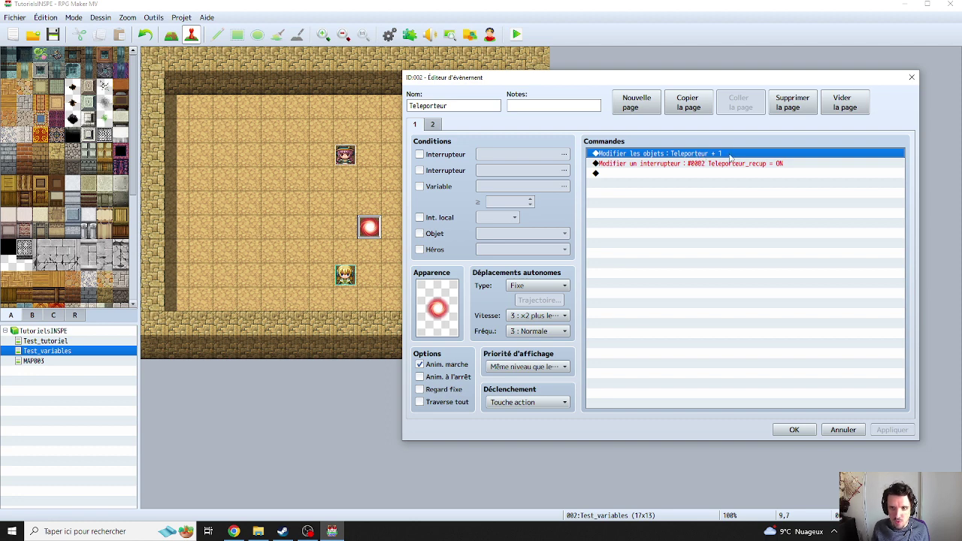
click(699, 164)
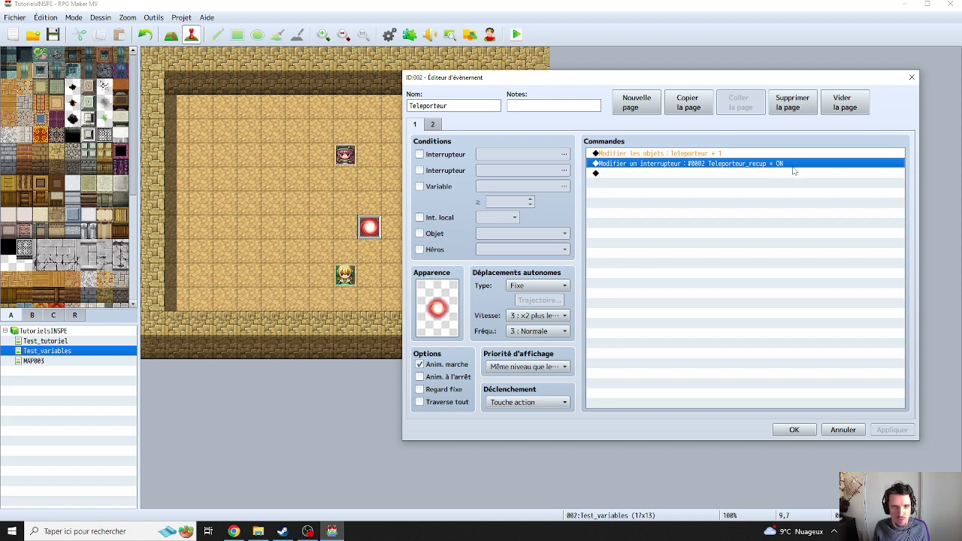
click(438, 125)
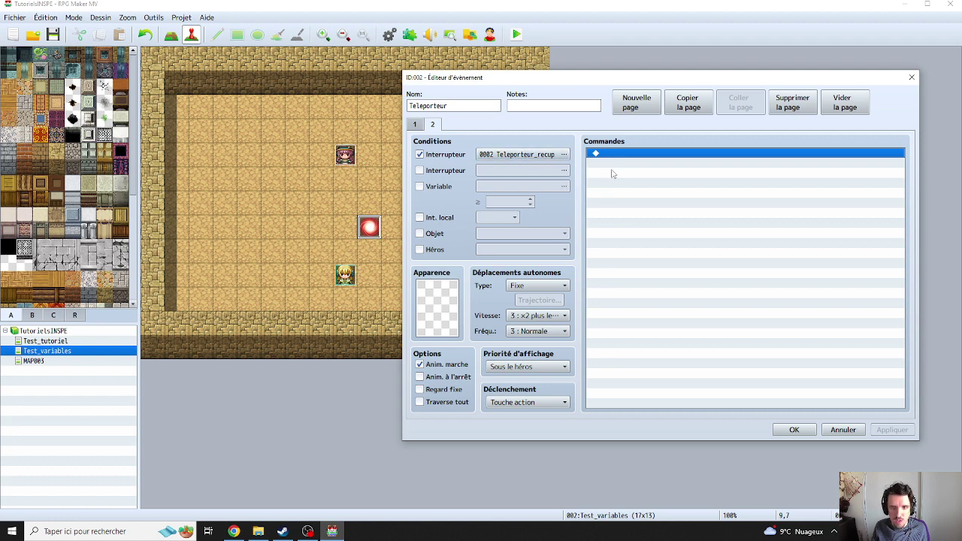
click(811, 434)
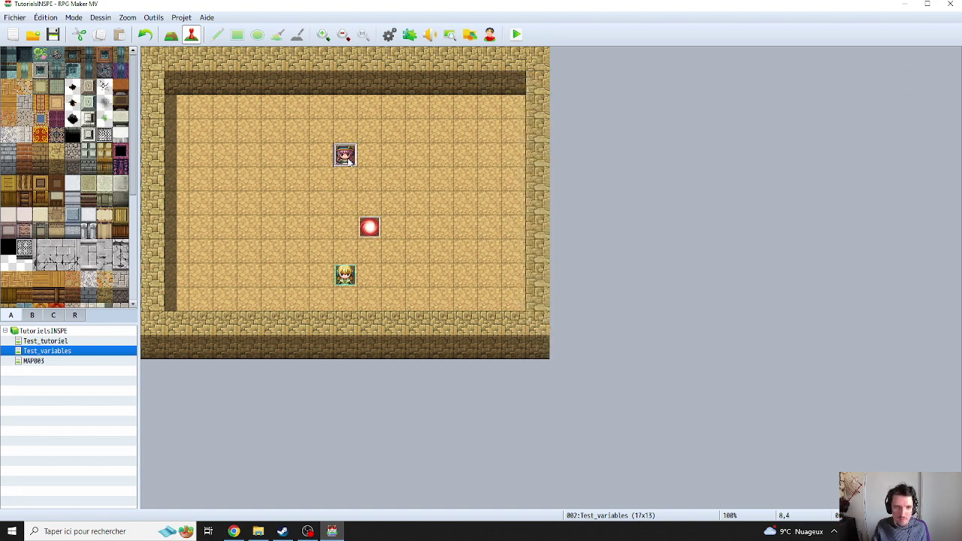
- Start a condition command after the dialogue in Jeanne's event, based on switch 0002 Teleporteur_recup being ON
double_click(346, 155)
drag(434, 78, 599, 77)
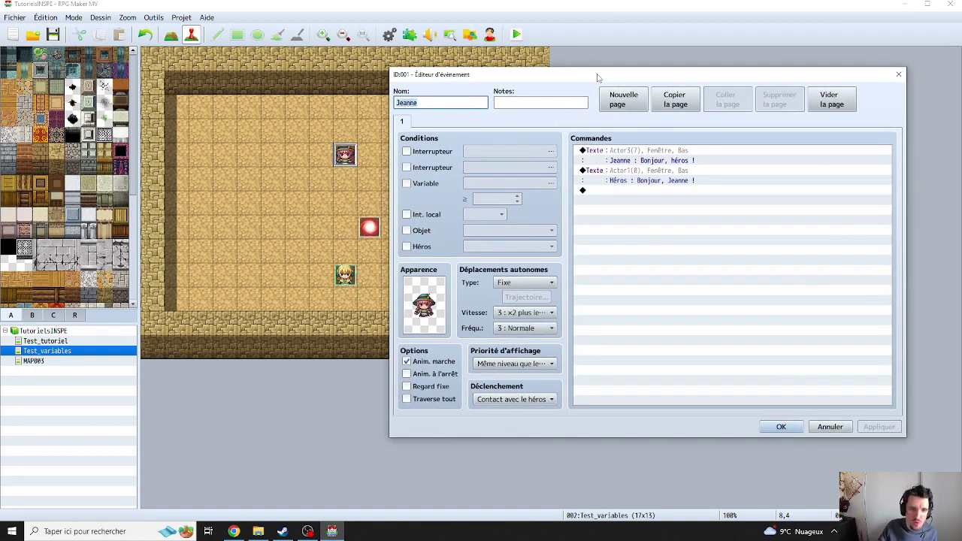
click(632, 190)
right_click(630, 192)
click(635, 201)
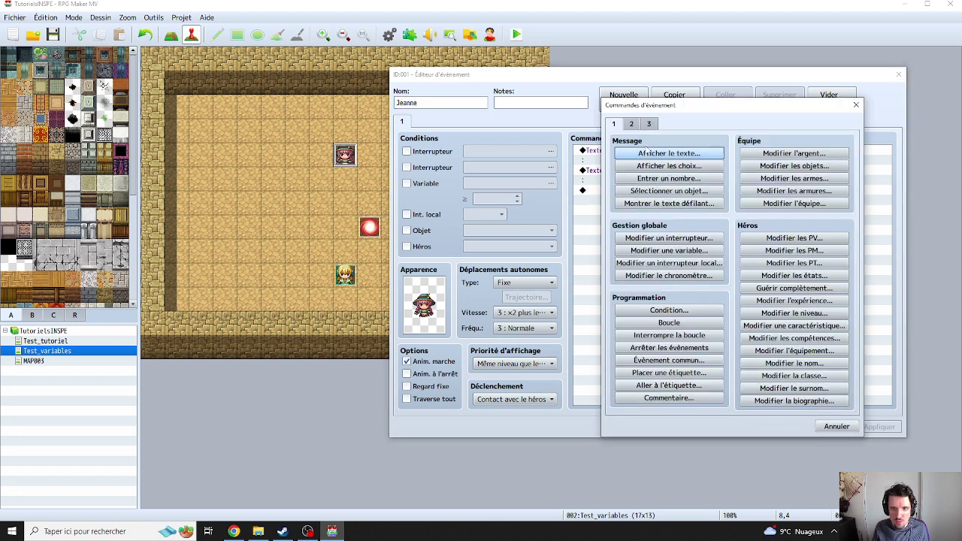
click(670, 311)
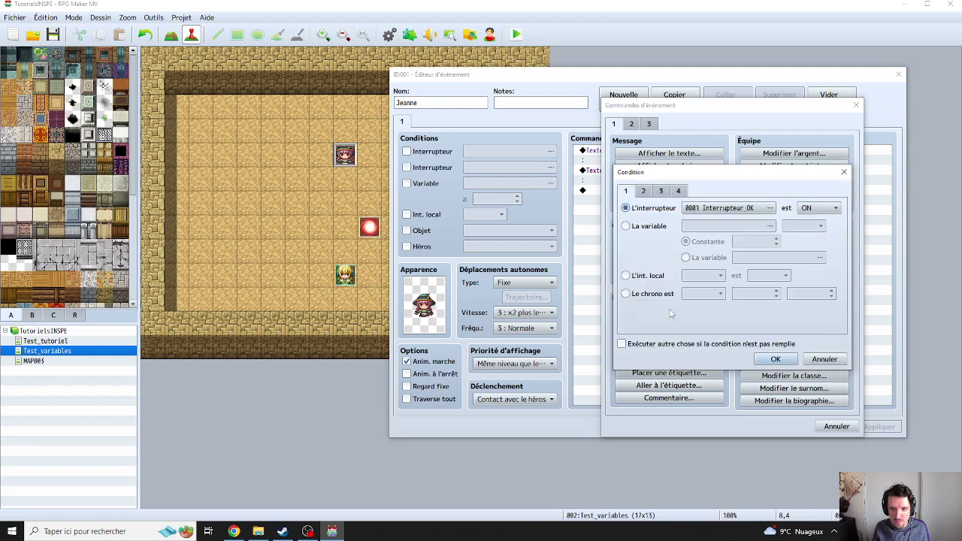
drag(679, 174, 702, 118)
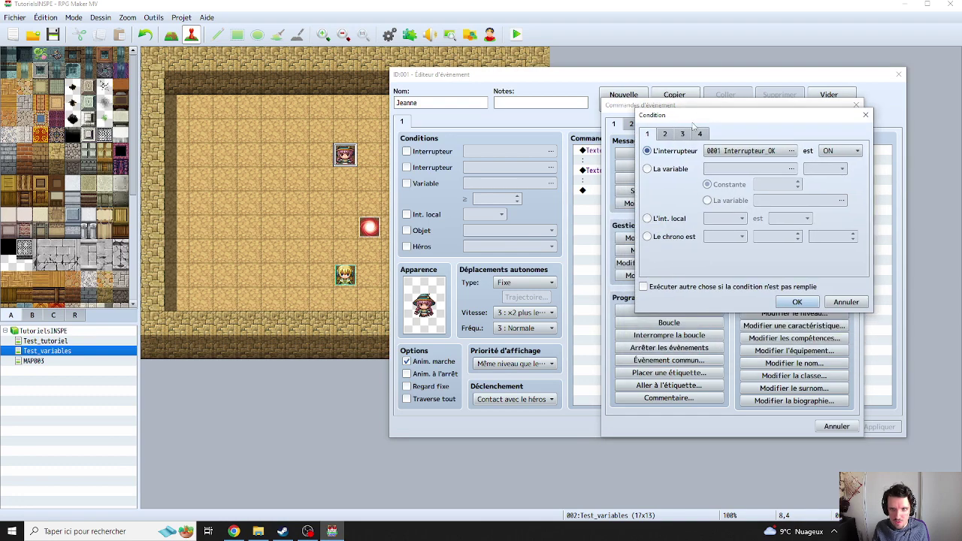
drag(722, 117, 672, 178)
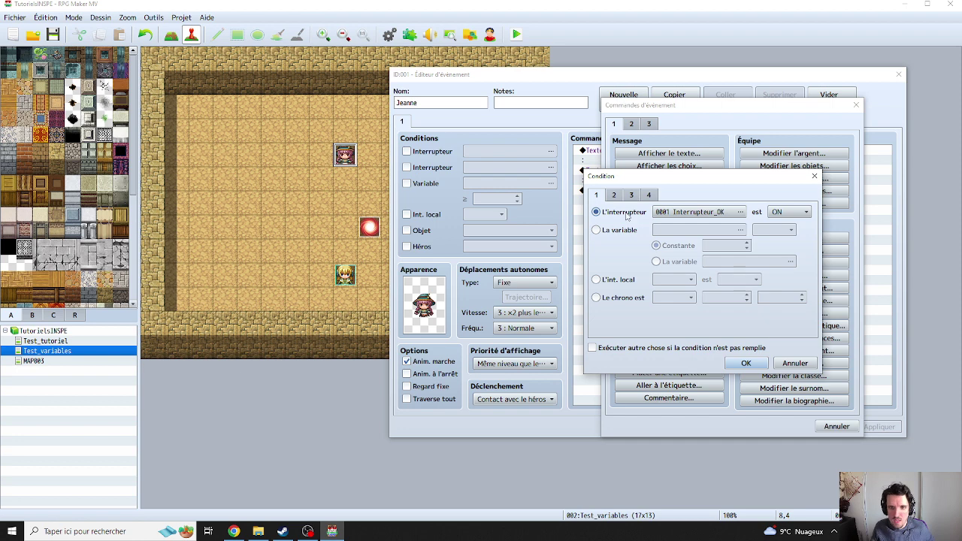
click(674, 212)
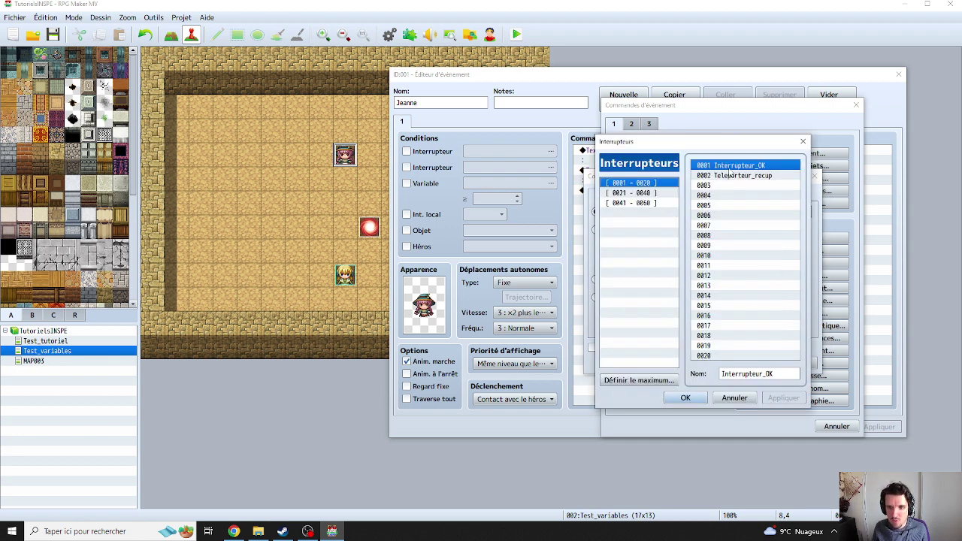
double_click(731, 176)
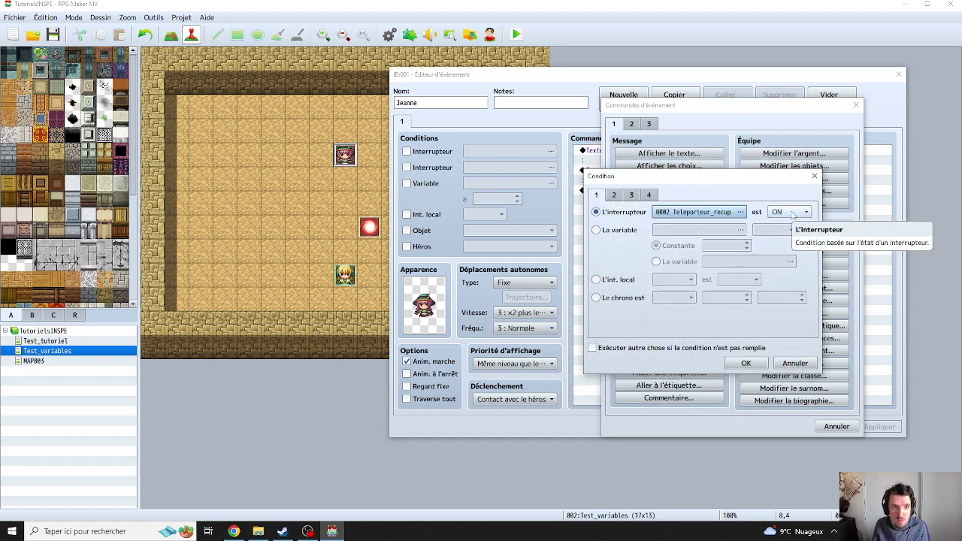
- Base the condition on possessing the object 0006 Teleporteur instead and insert it into Jeanne's event
click(632, 197)
click(648, 197)
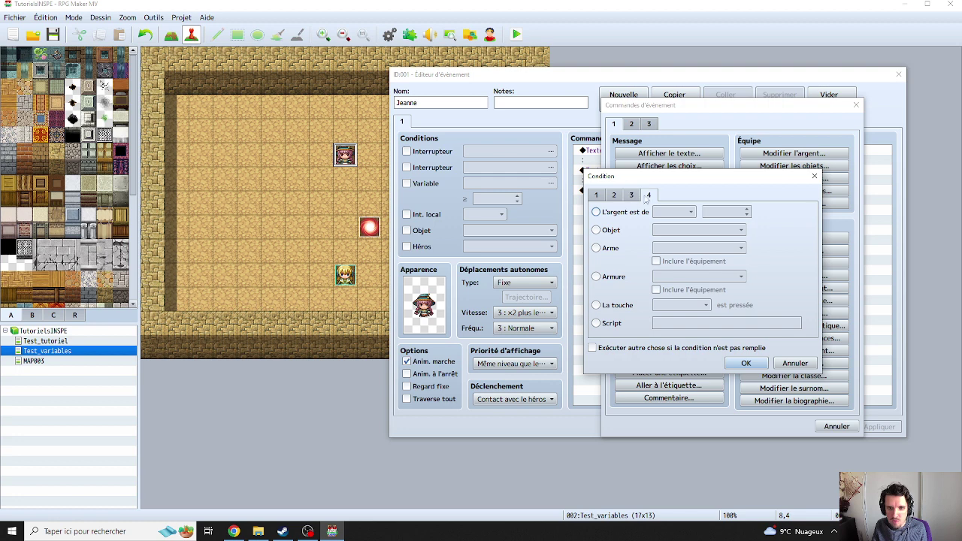
click(615, 230)
click(668, 231)
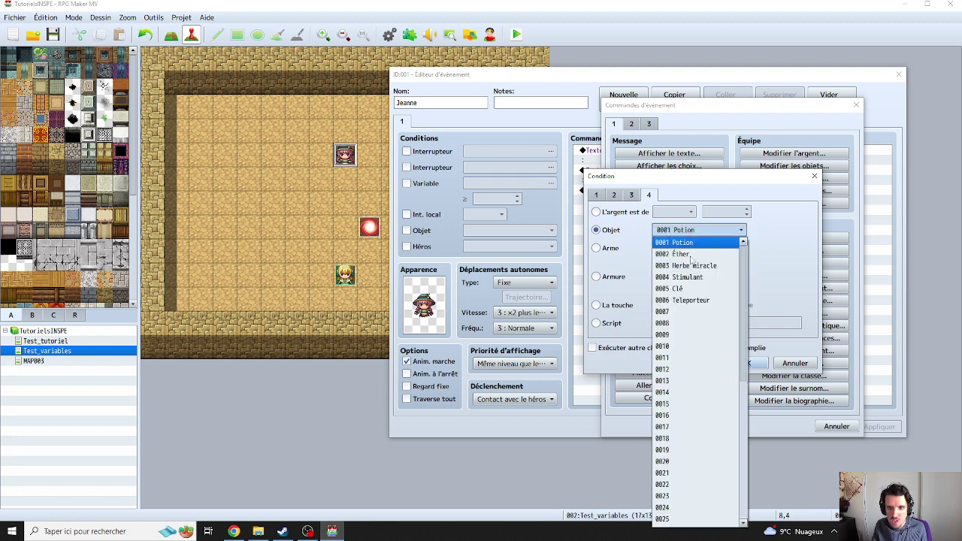
click(683, 300)
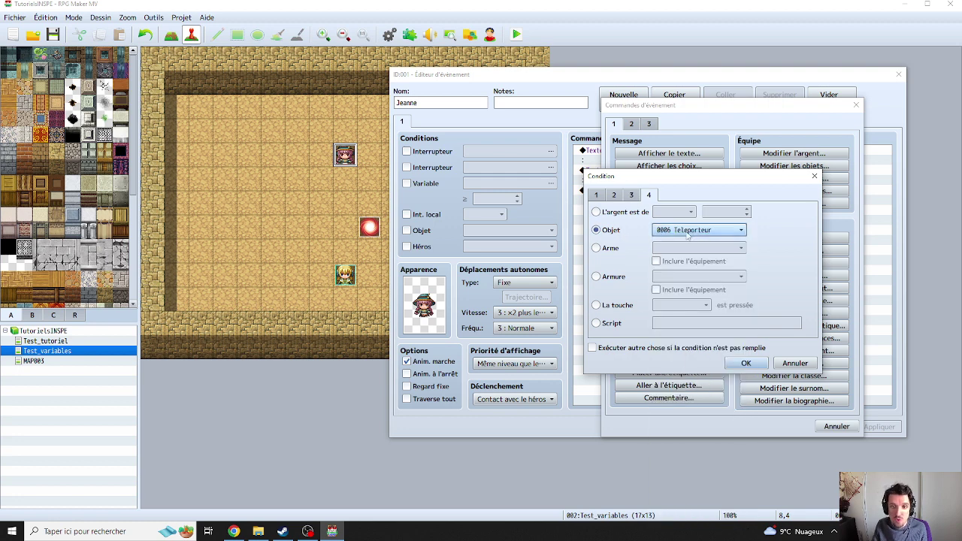
click(747, 364)
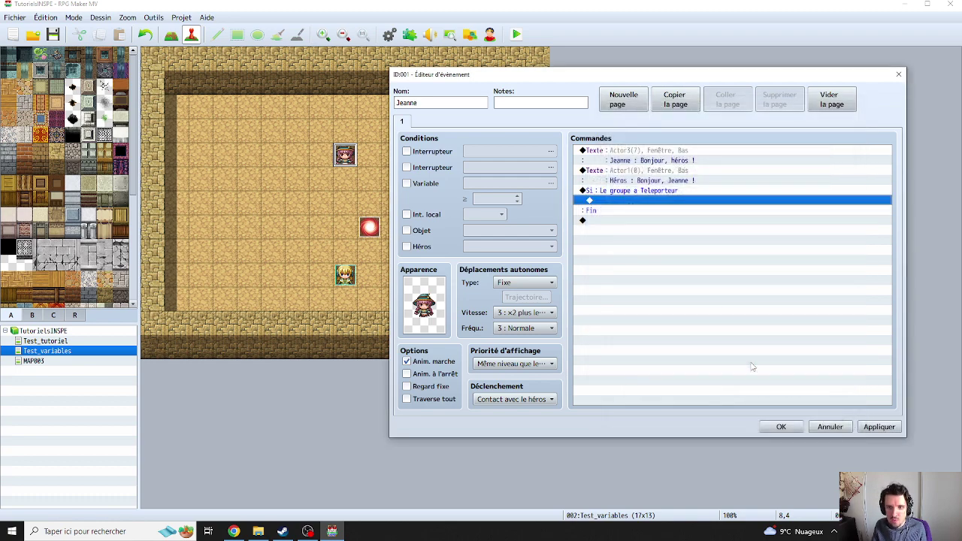
- Inside the Teleporteur condition, add a message with Jeanne's face reading "Bravo, tu as le téléporteur !" and save the event
click(610, 193)
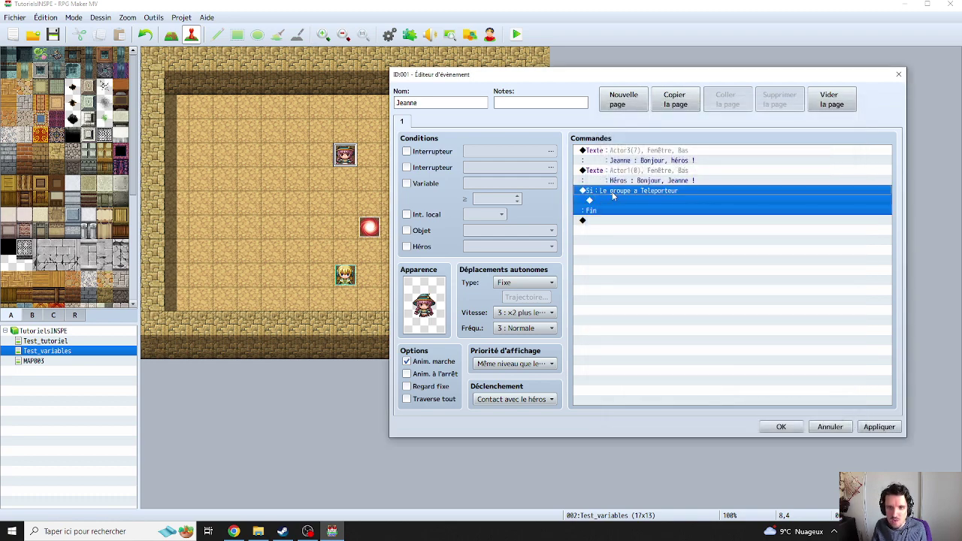
click(679, 200)
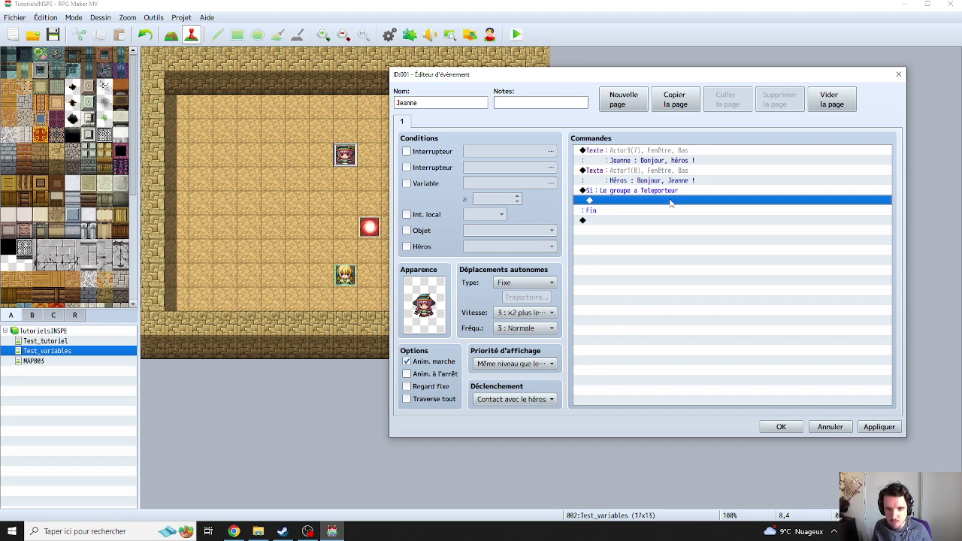
double_click(669, 201)
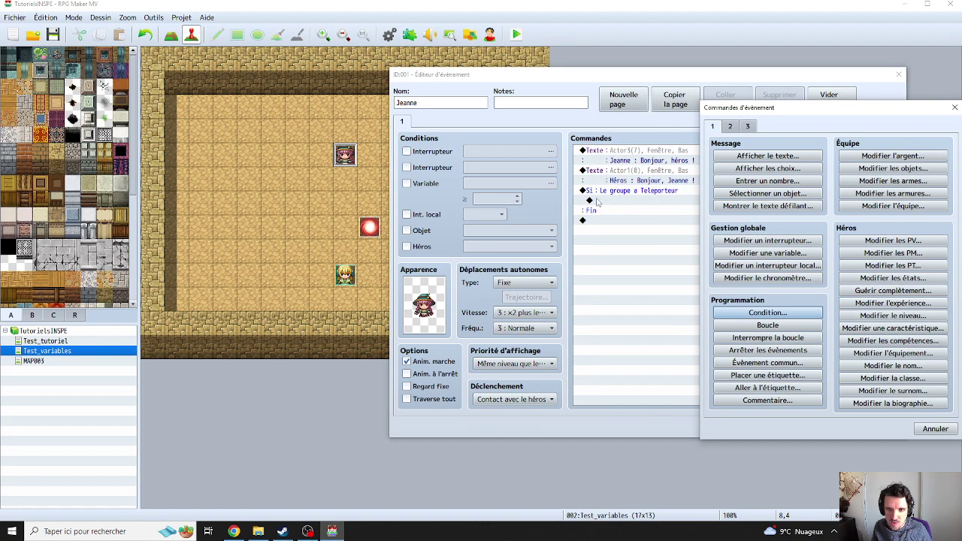
drag(755, 111, 667, 128)
click(680, 173)
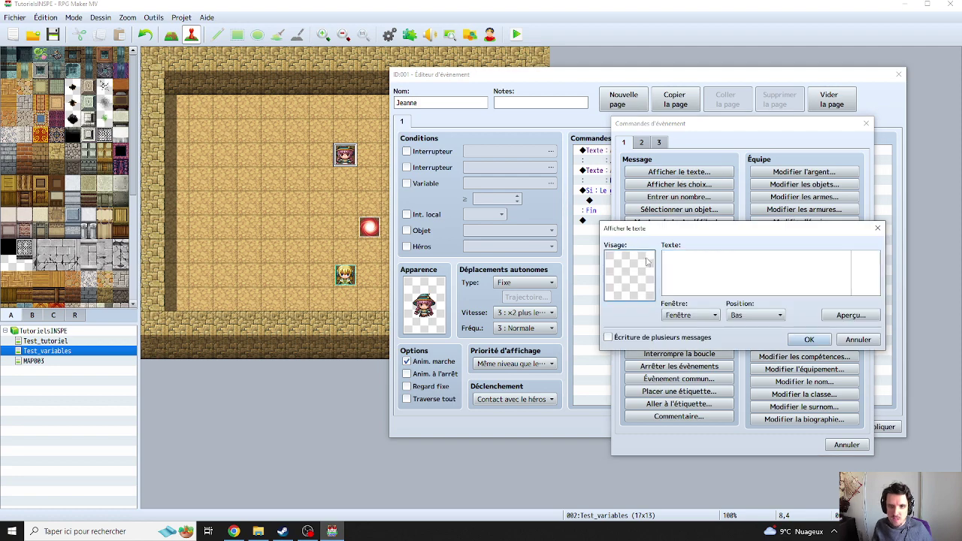
double_click(648, 259)
click(609, 220)
double_click(840, 256)
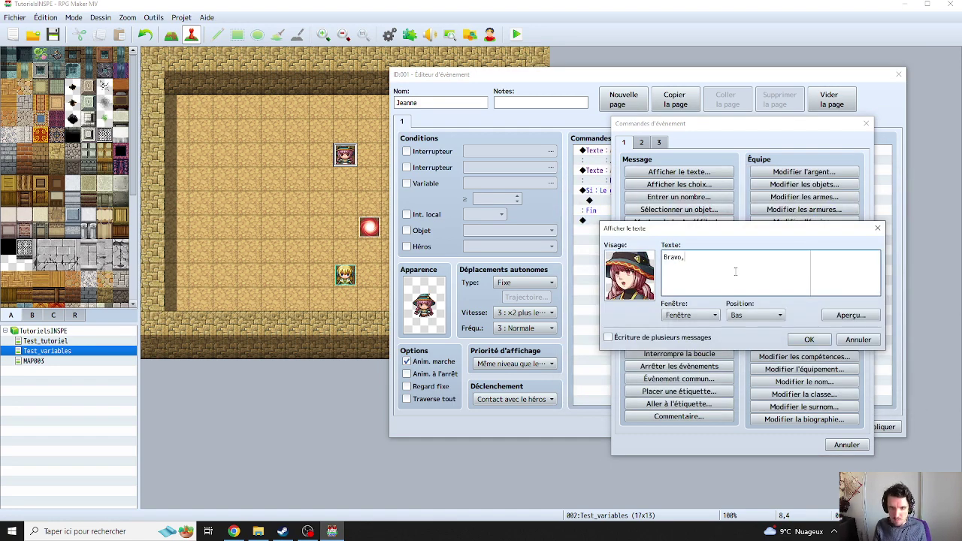
text(Bravo, tu asdle t)
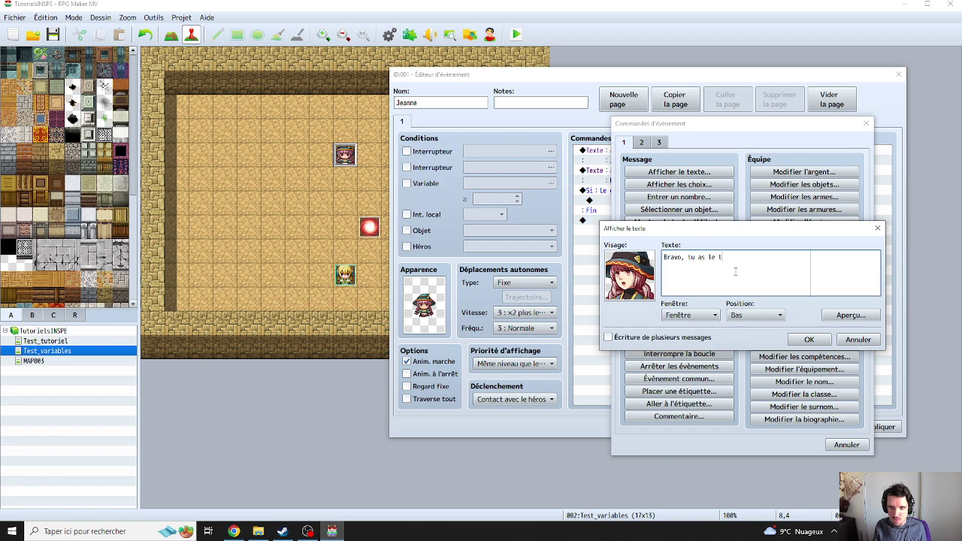
text(éléporteur !)
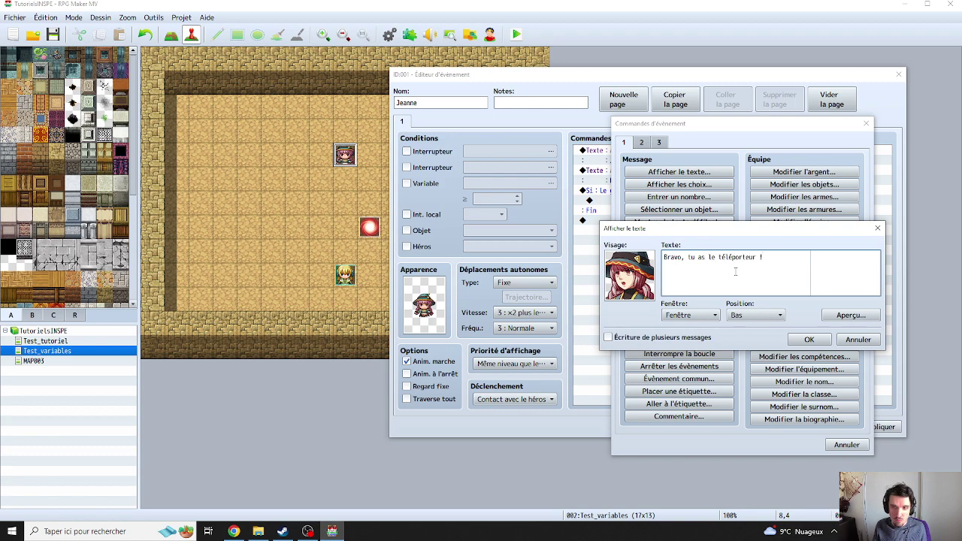
click(809, 339)
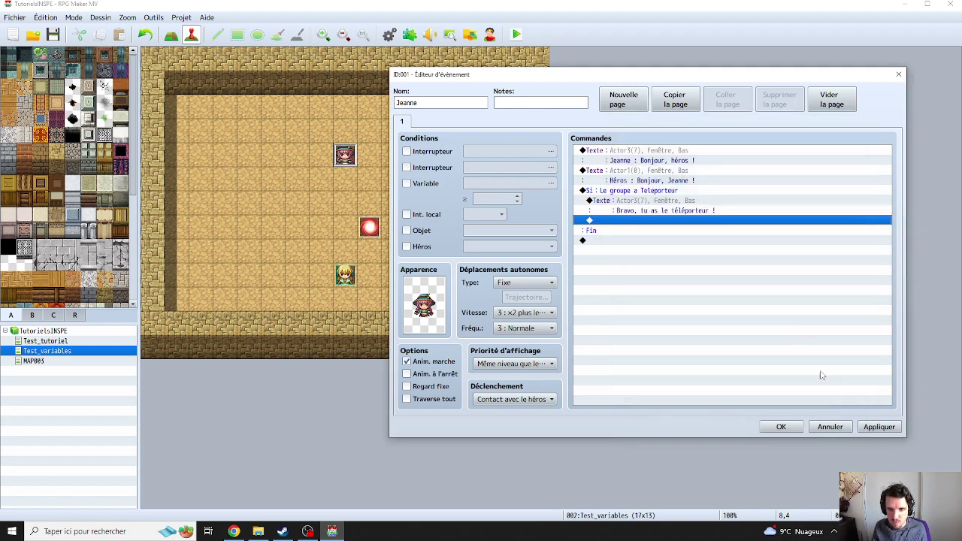
click(782, 427)
- Save the project changes, launch a playtest and start a new game
click(517, 35)
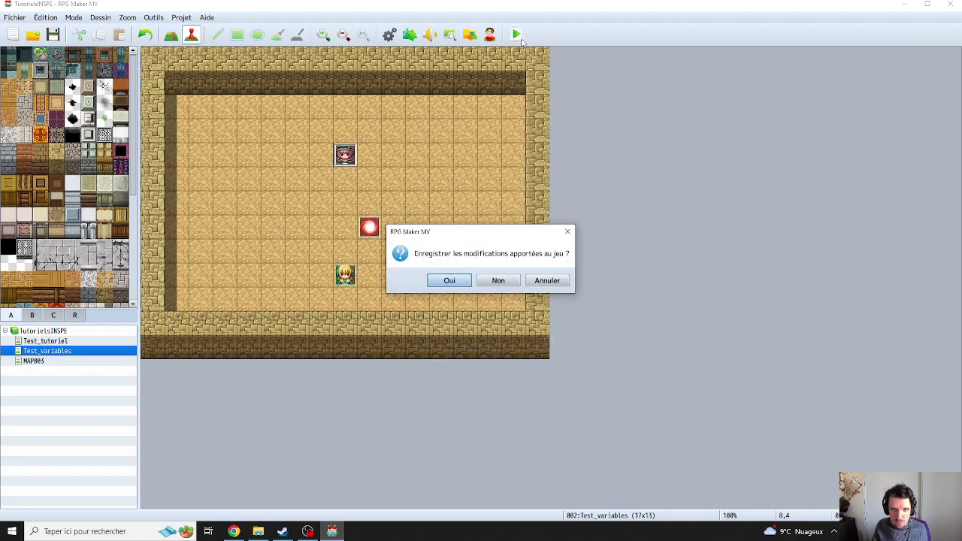
click(460, 285)
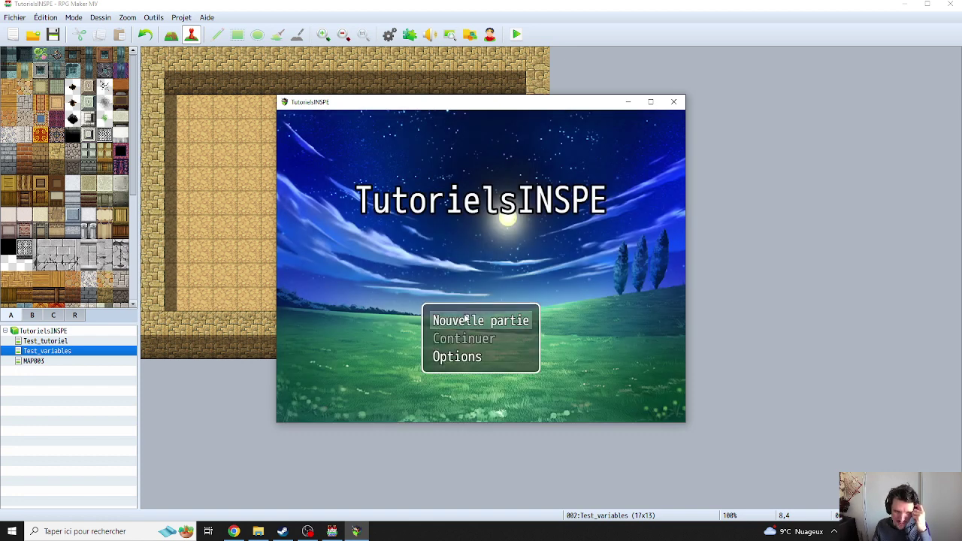
click(465, 319)
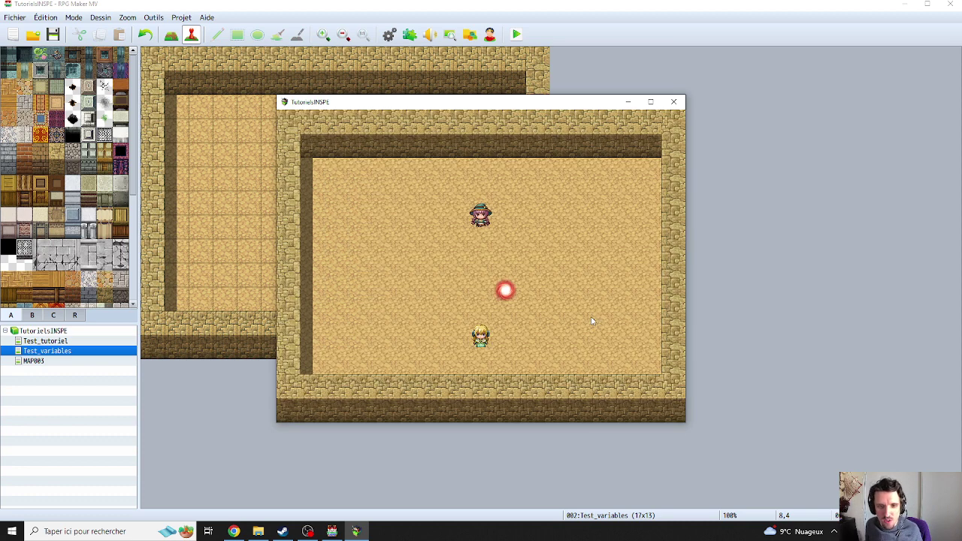
- Walk the hero up to Jeanne without collecting the teleporter and go through her dialogue
key(Up)
key(Up)
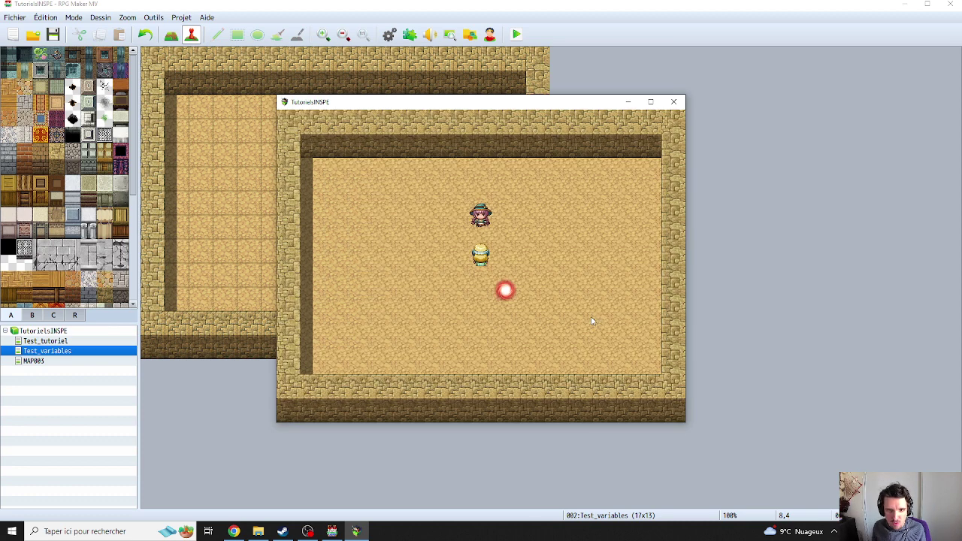
key(Return)
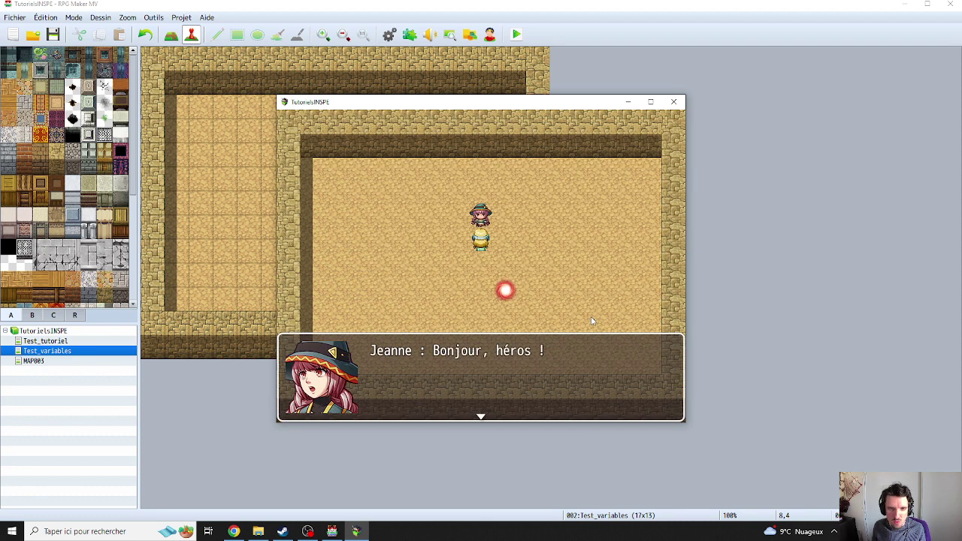
key(Return)
key(Return)
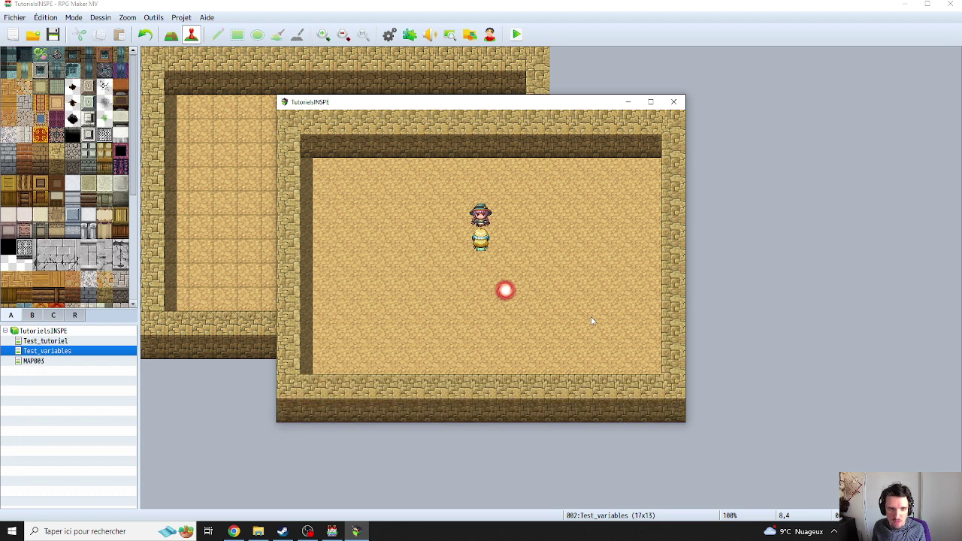
- Step the hero away from Jeanne and back to her, and play through the dialogue again
key(Down)
key(Down)
key(Up)
key(Up)
key(Down)
key(Down)
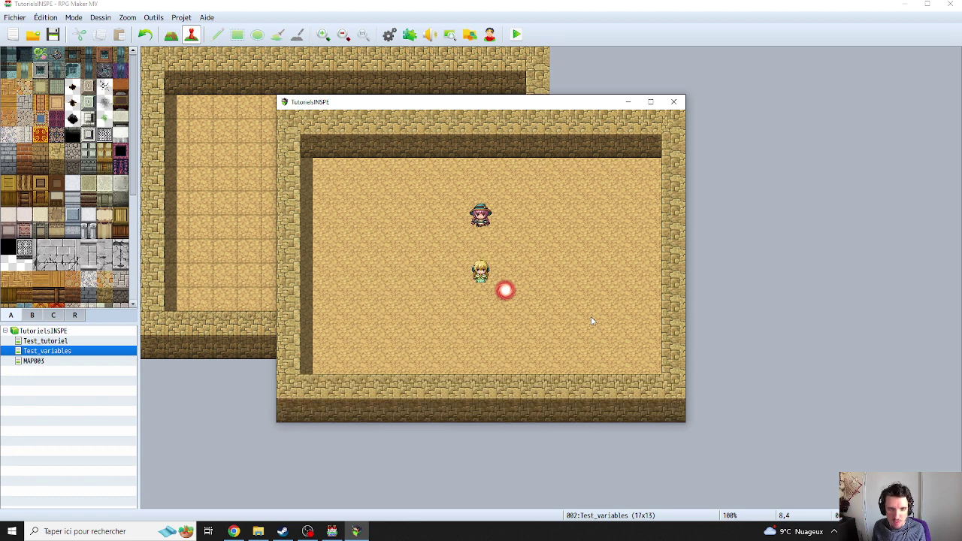
key(Up)
key(Return)
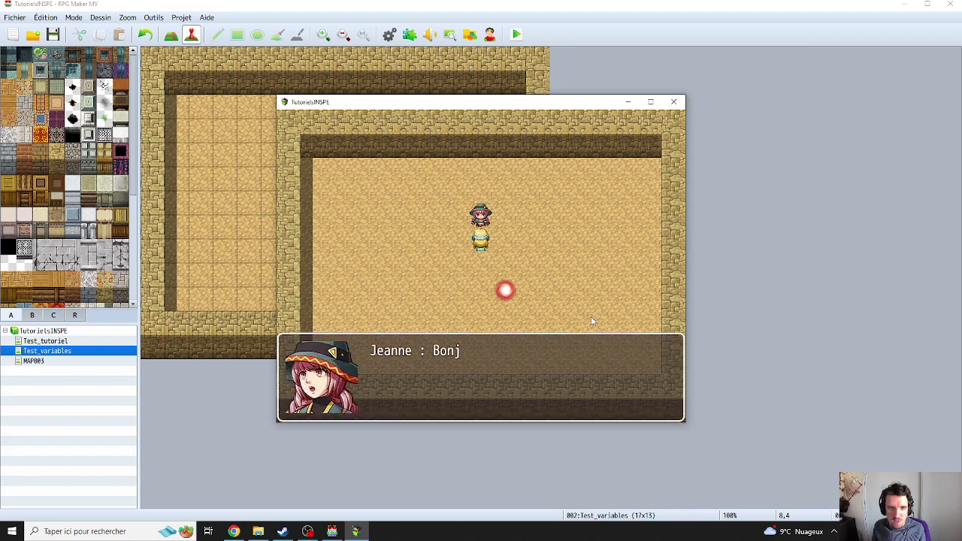
key(Return)
key(Return)
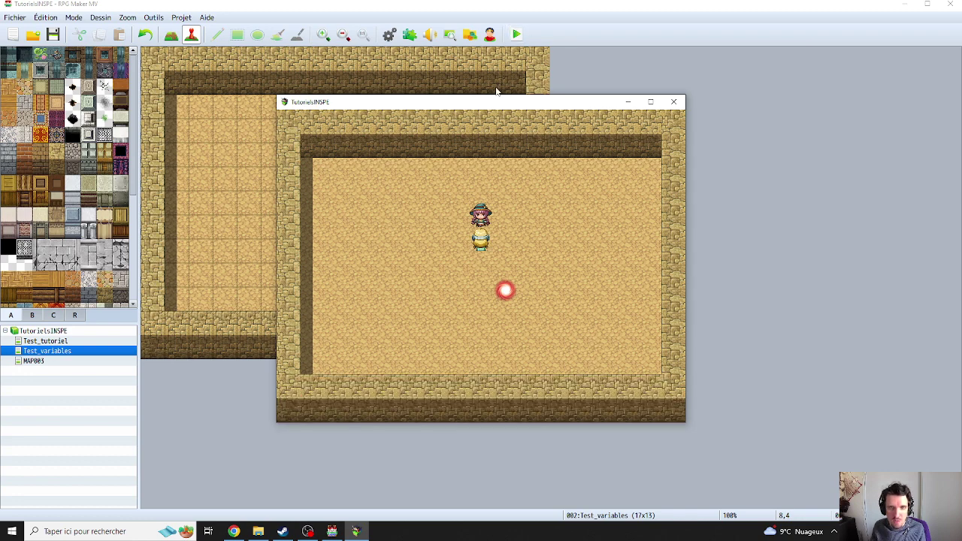
- Review the Teleporteur condition block and its message in Jeanne's event commands, and leave the event without changes
drag(489, 105, 737, 111)
click(346, 157)
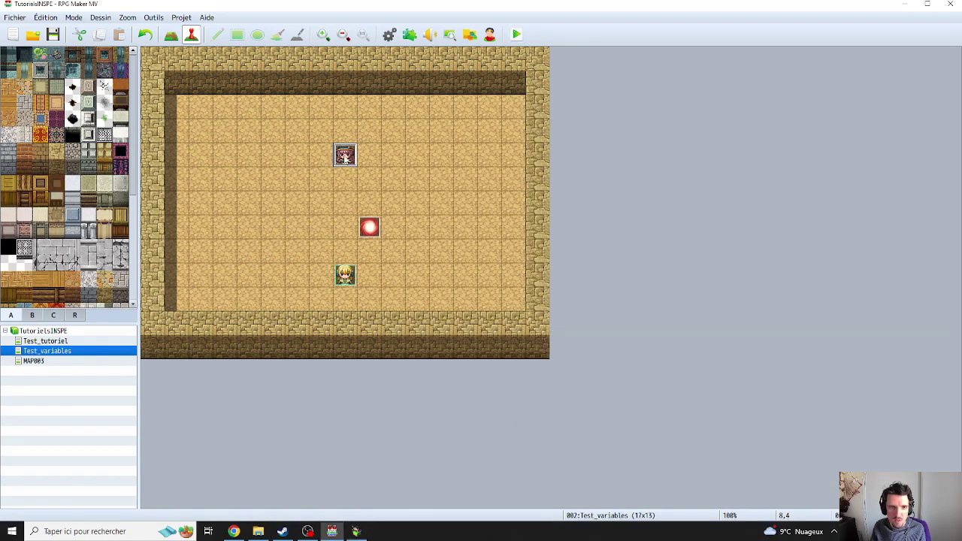
double_click(344, 156)
click(455, 199)
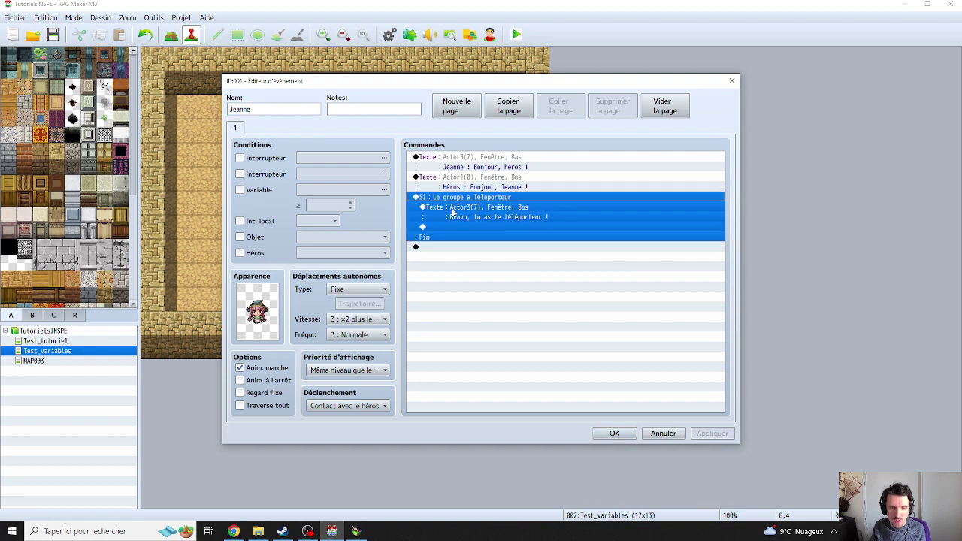
click(454, 212)
click(434, 239)
click(513, 247)
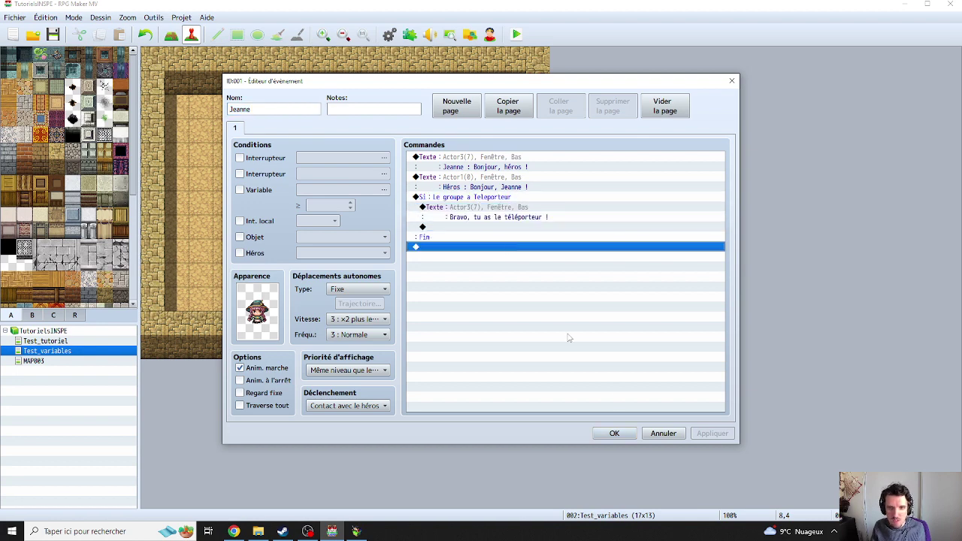
click(663, 433)
- Return to the running playtest, collect the red teleporter orb with the hero and check the Objets inventory
click(356, 532)
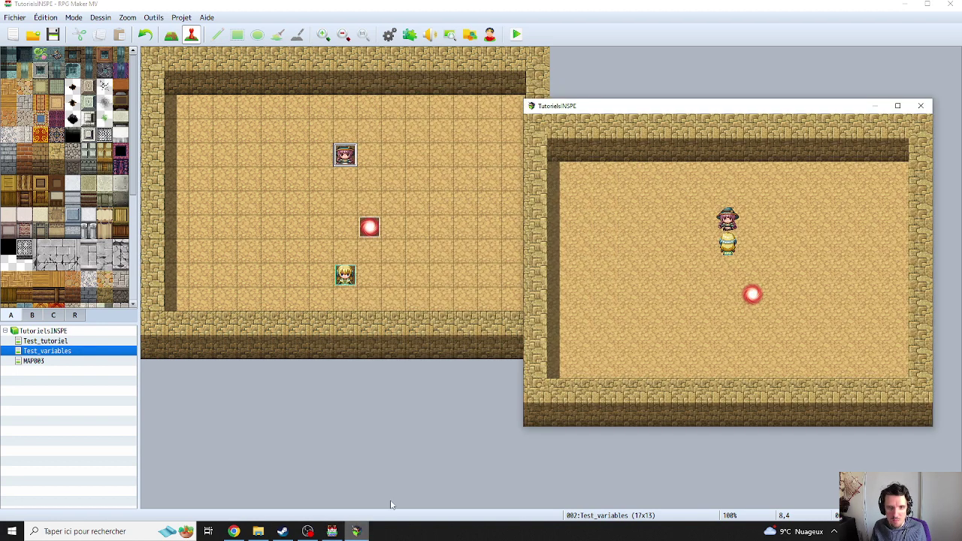
drag(648, 113, 465, 109)
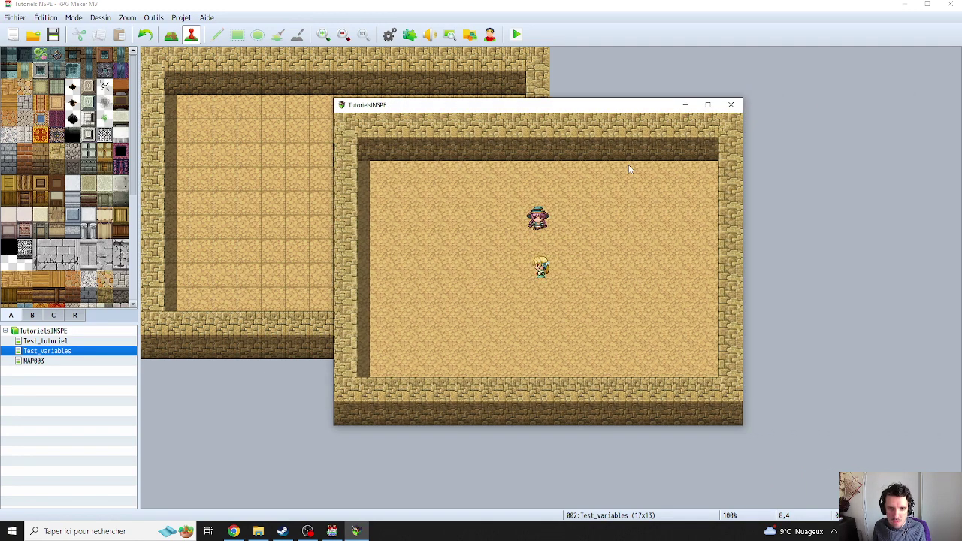
key(Escape)
key(Return)
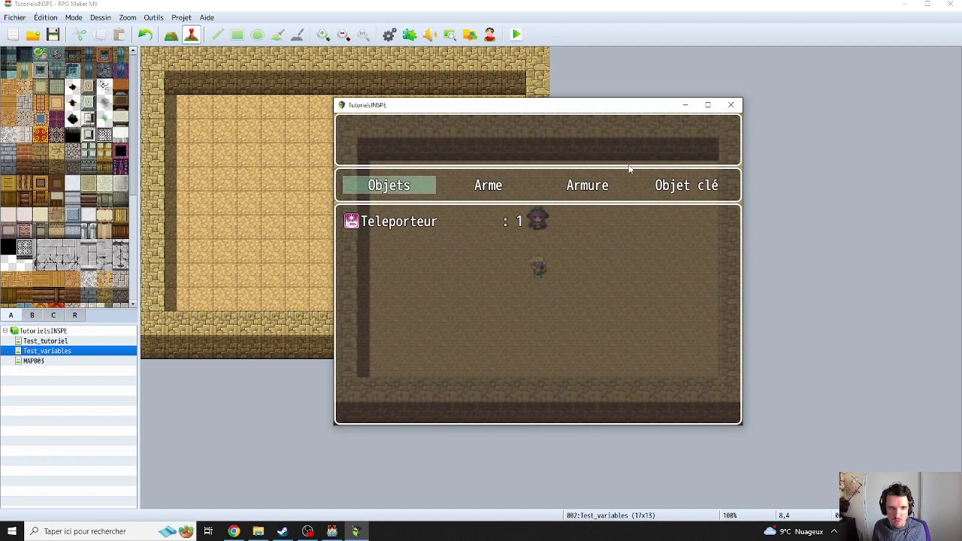
key(Escape)
key(Escape)
- Walk the hero up to Jeanne with the teleporter, go through her whole dialogue and close the playtest
key(Up)
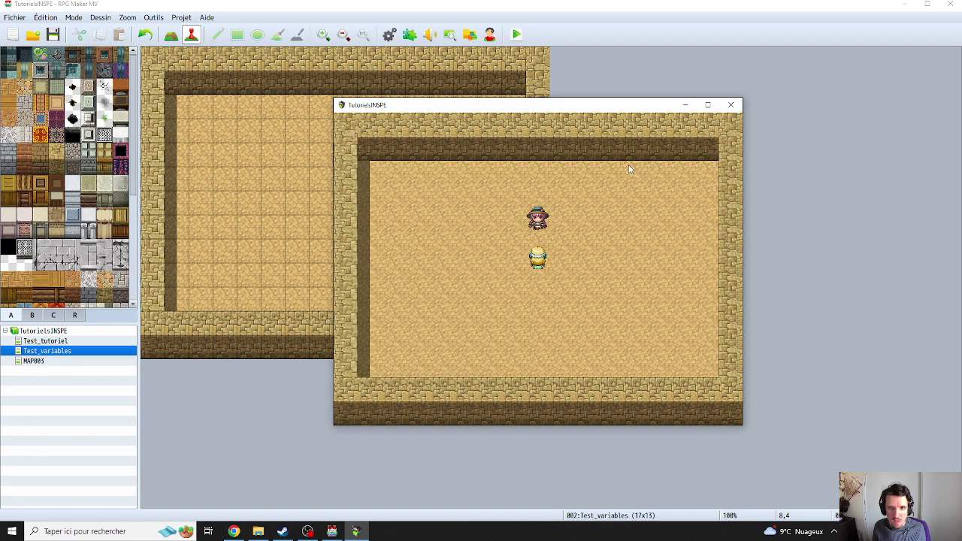
key(Return)
key(Return)
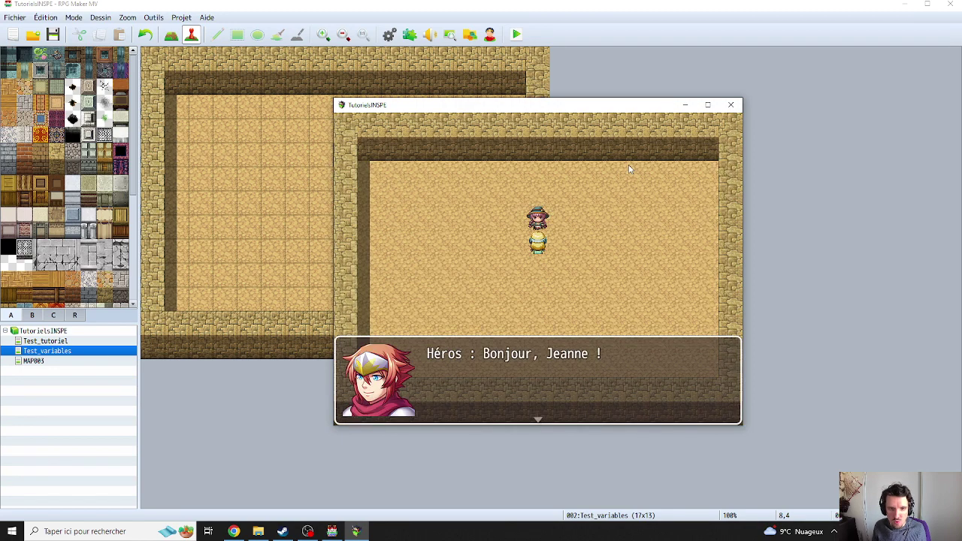
key(Return)
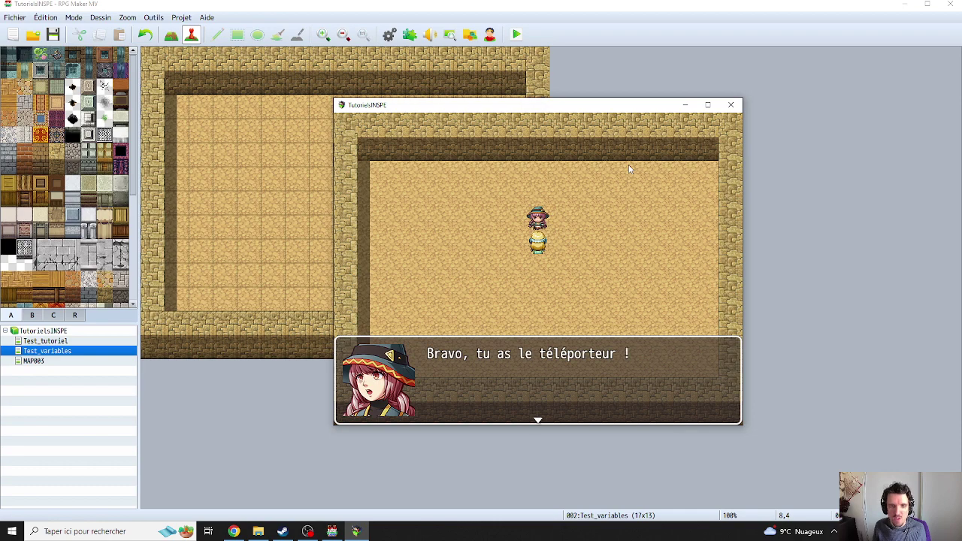
key(Return)
click(731, 104)
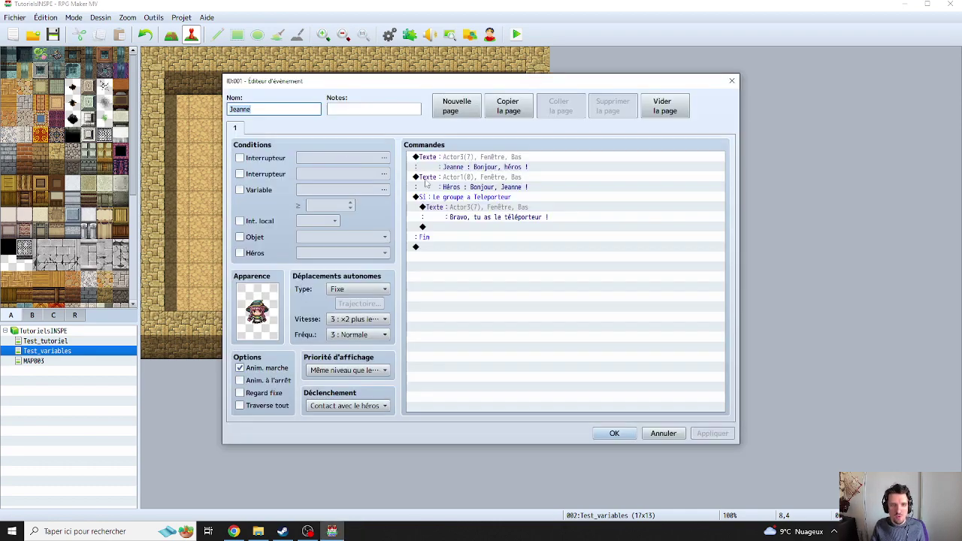
- Edit the Teleporteur condition in Jeanne's event to execute something else when the condition is not met
double_click(345, 155)
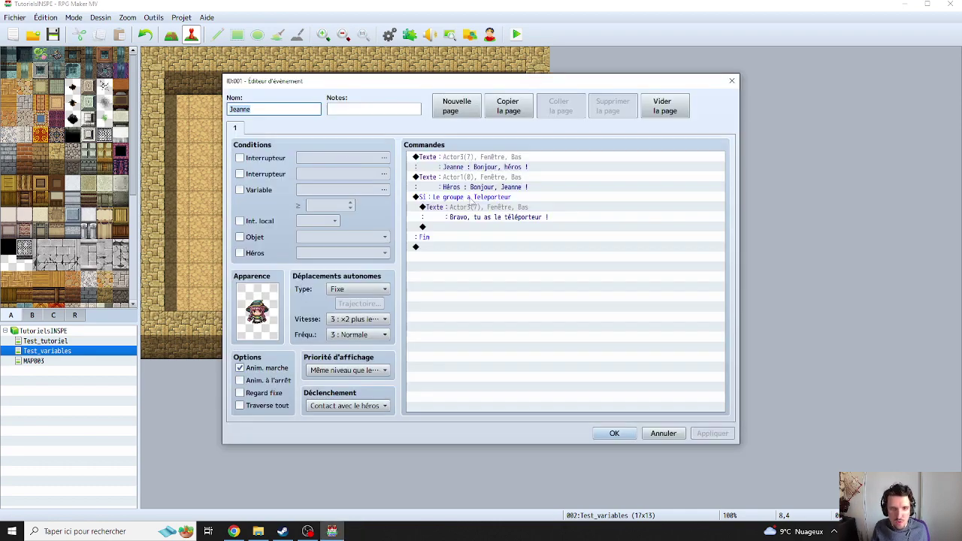
click(460, 198)
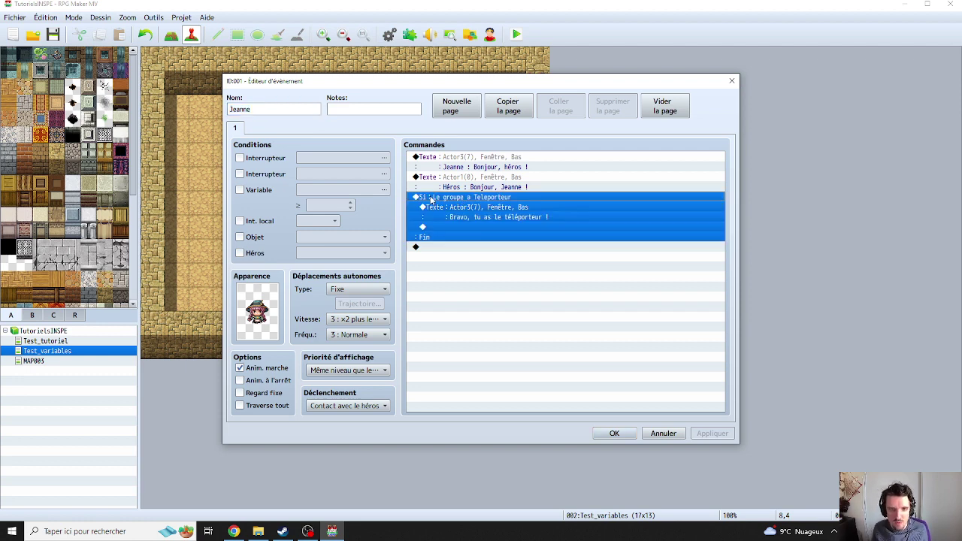
right_click(482, 200)
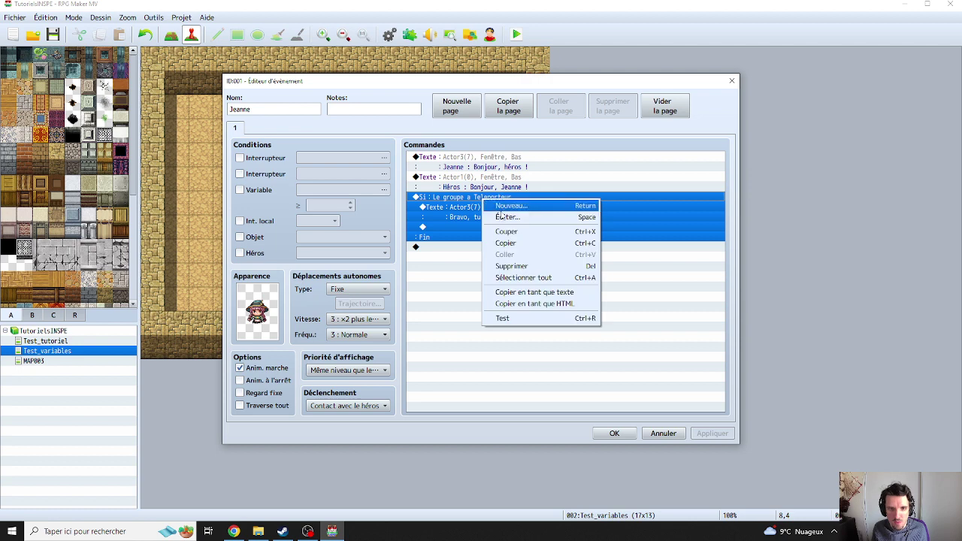
click(502, 217)
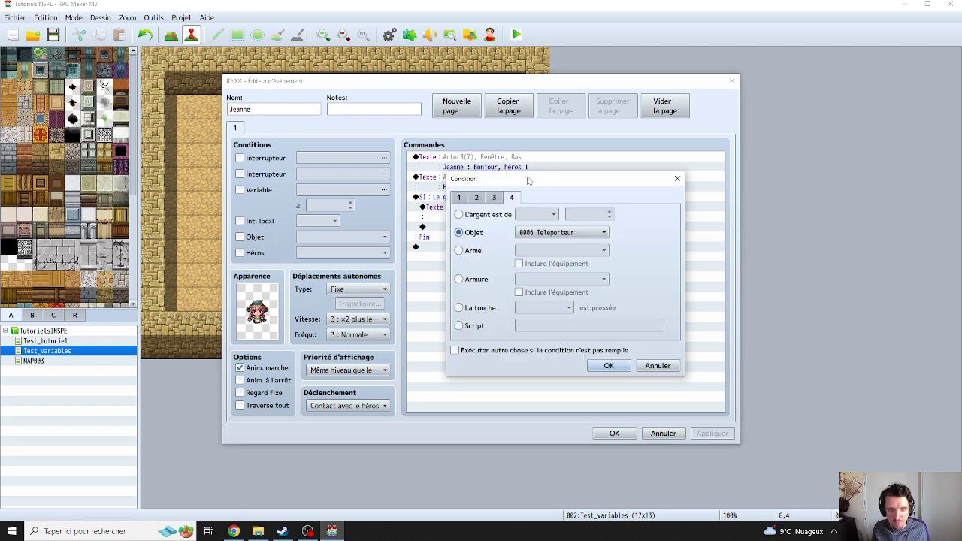
drag(528, 179, 608, 153)
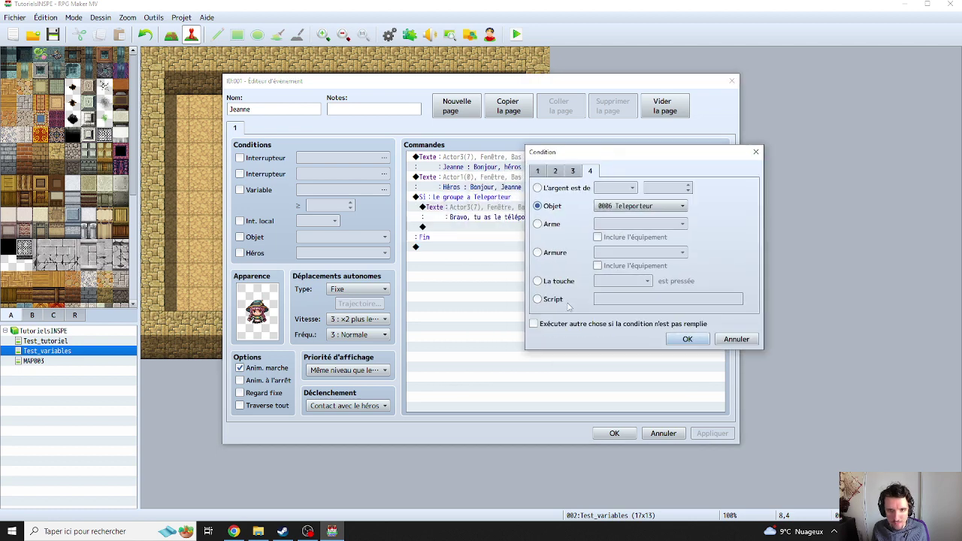
click(534, 324)
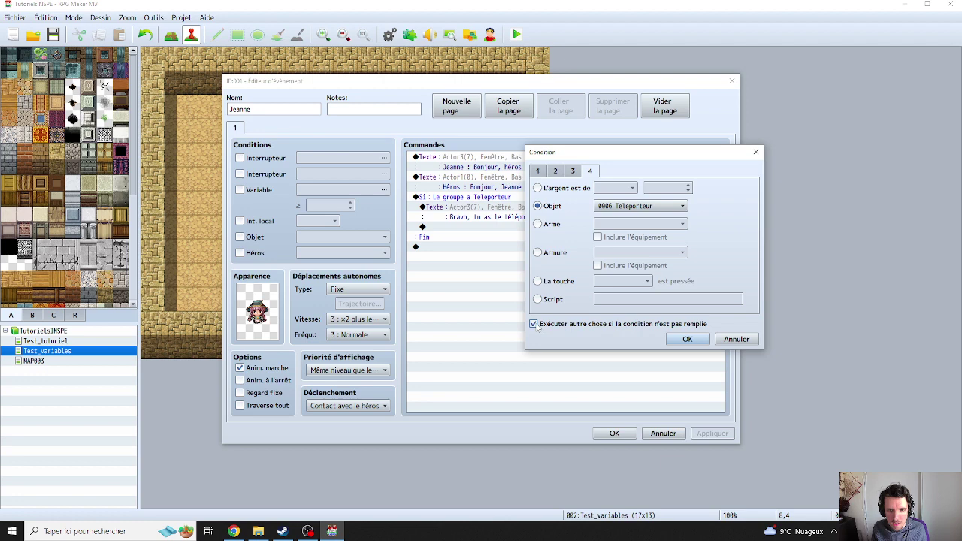
click(681, 342)
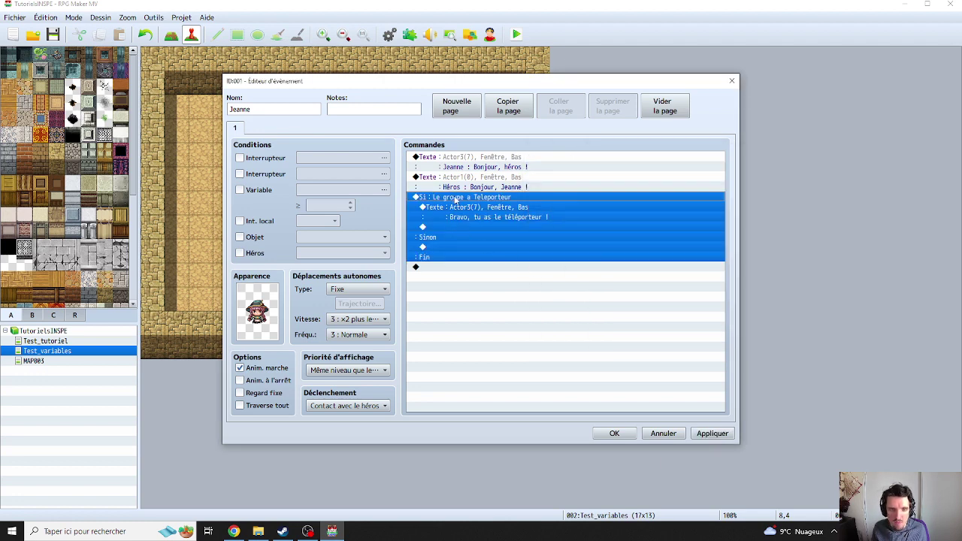
- Inside the Sinon branch, add a message with Jeanne's Actor3 face reading "Pense à prendre le téléporteur..." and save the event
click(453, 210)
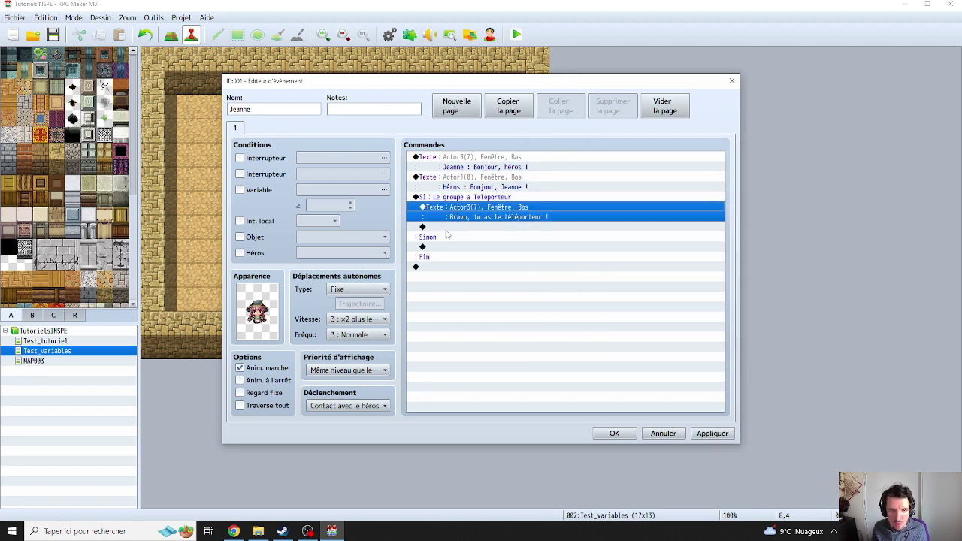
click(445, 238)
click(446, 249)
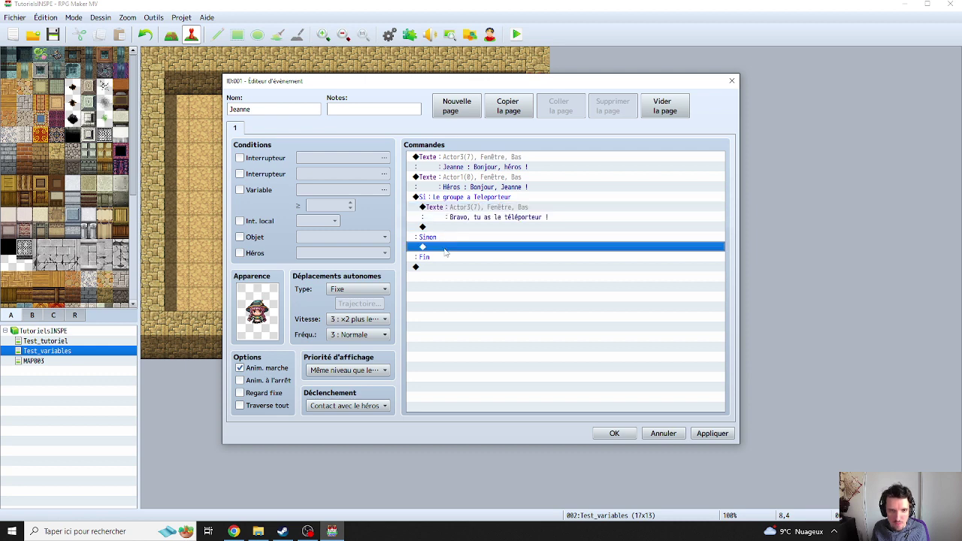
double_click(446, 248)
click(504, 159)
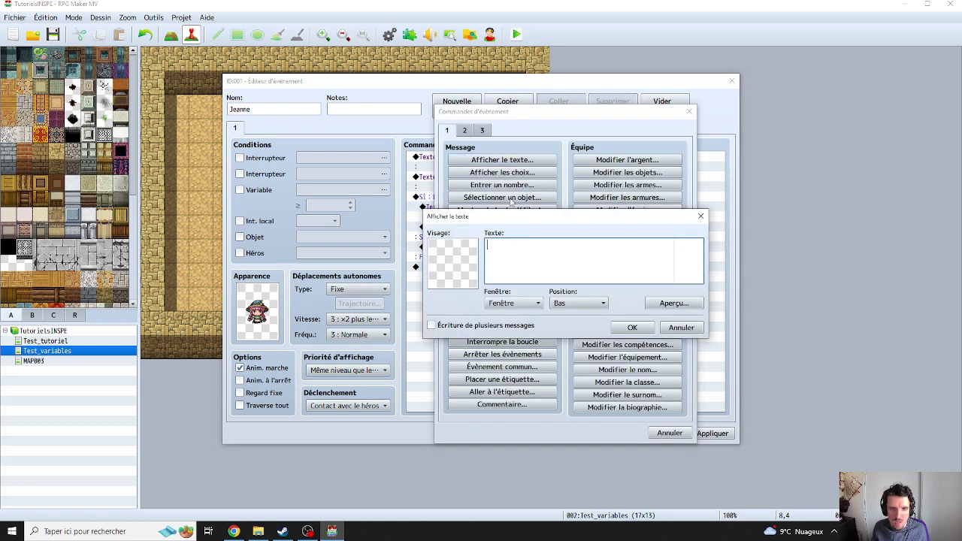
double_click(456, 262)
click(435, 208)
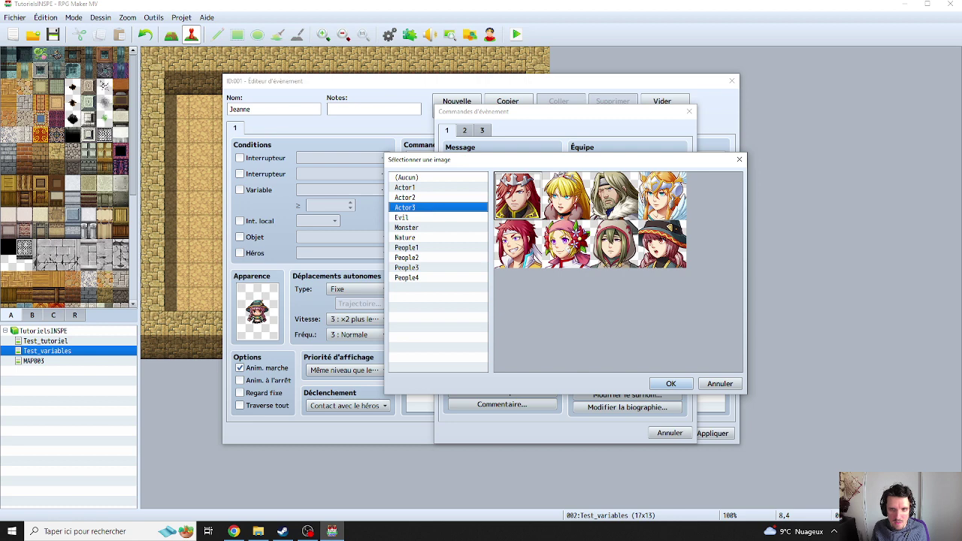
double_click(659, 253)
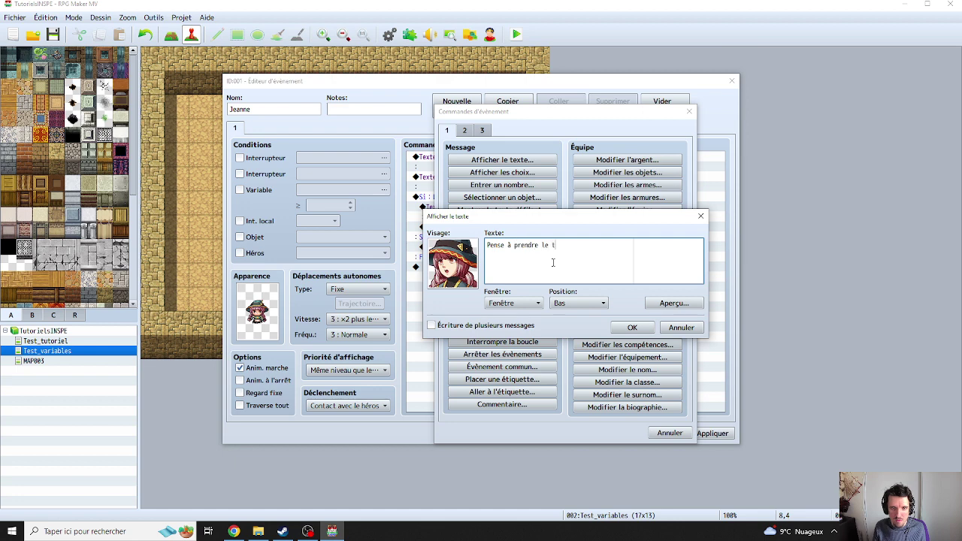
text(rteur...)
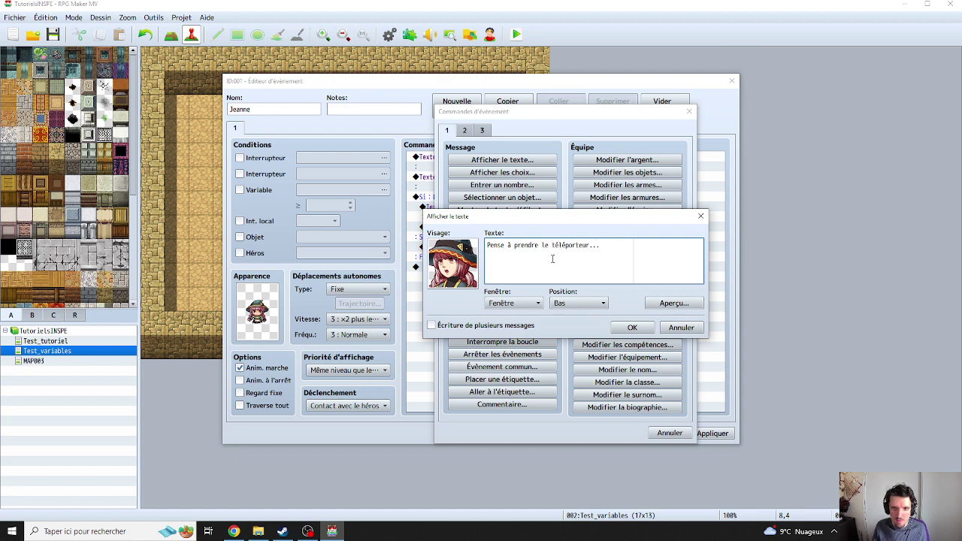
click(632, 328)
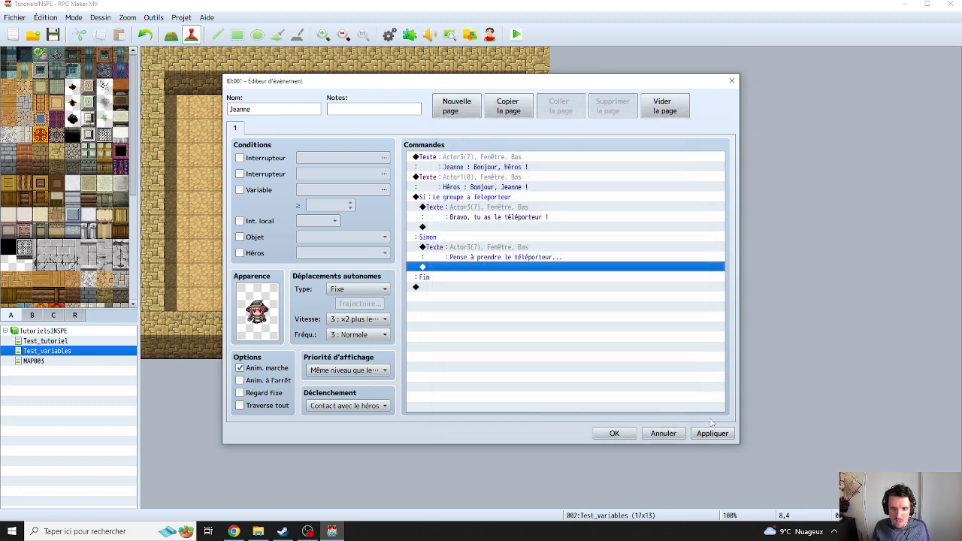
click(613, 430)
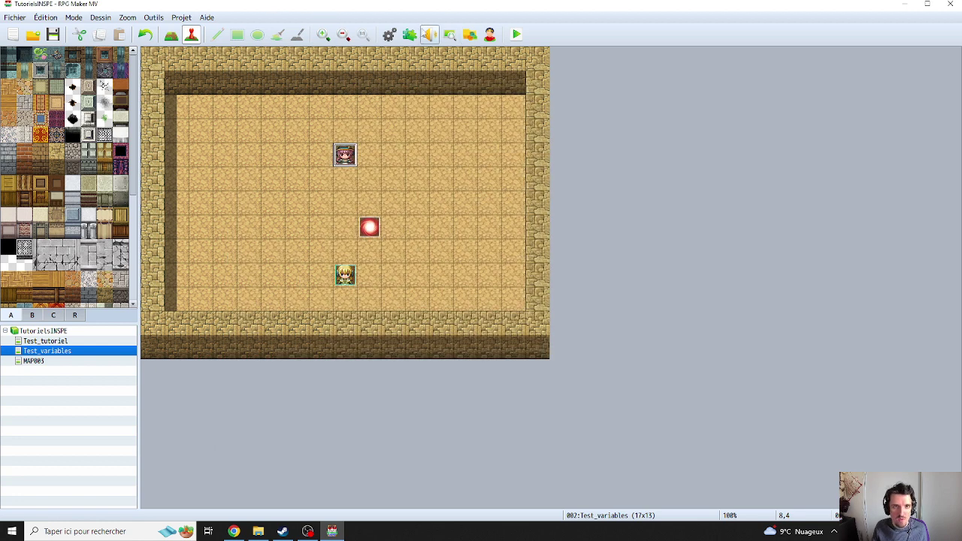
- Remove the MadeWithMv plugin from the project's plugin list and confirm the change
click(409, 35)
click(399, 150)
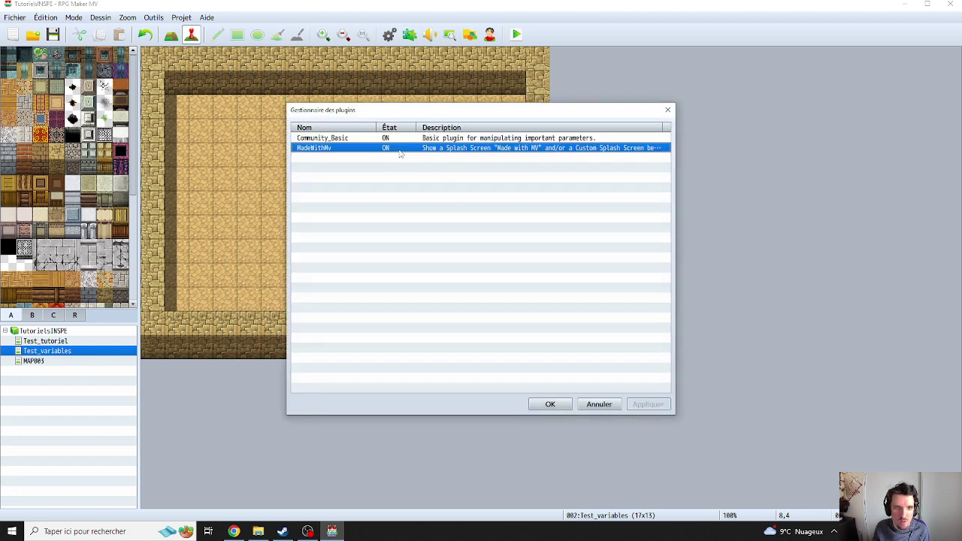
key(Delete)
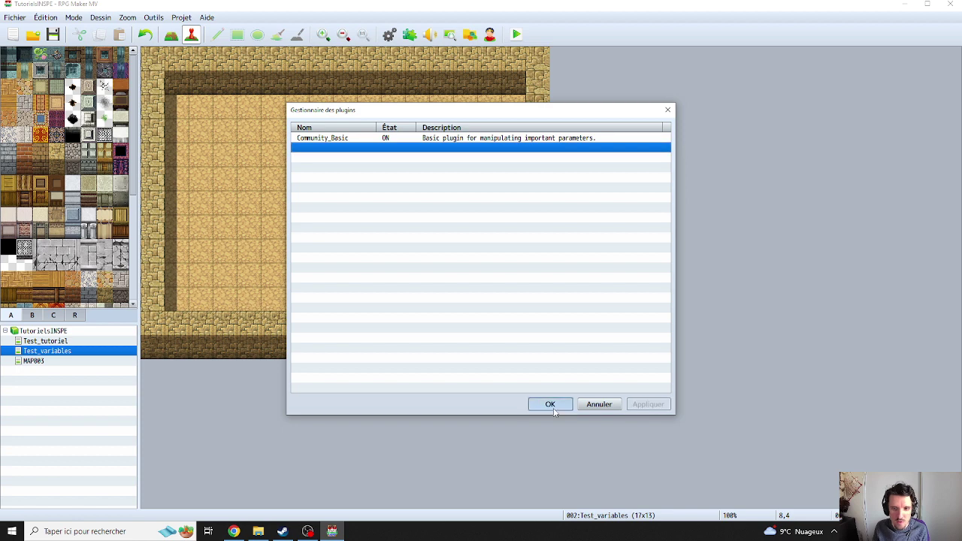
click(550, 404)
- Launch a playtest, saving the project changes, and start a new game
click(511, 36)
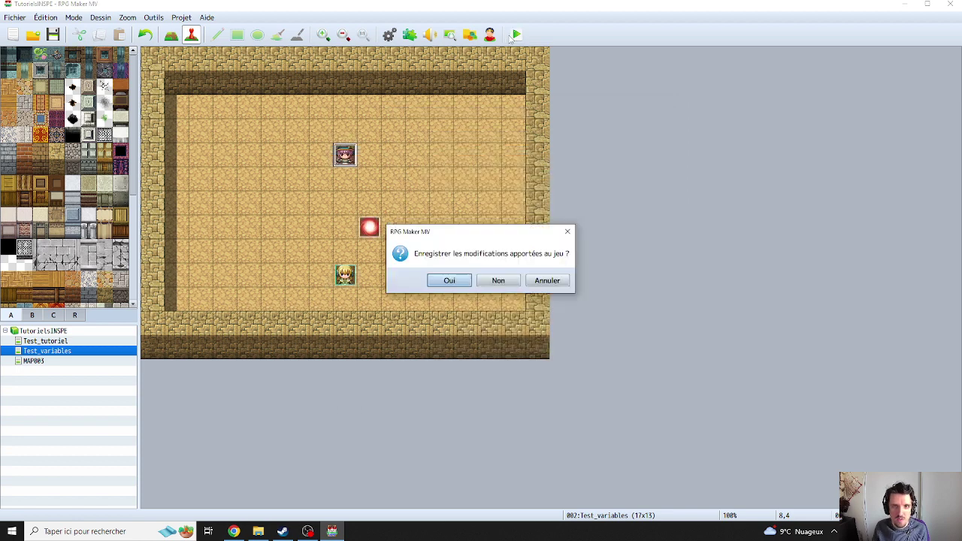
click(458, 284)
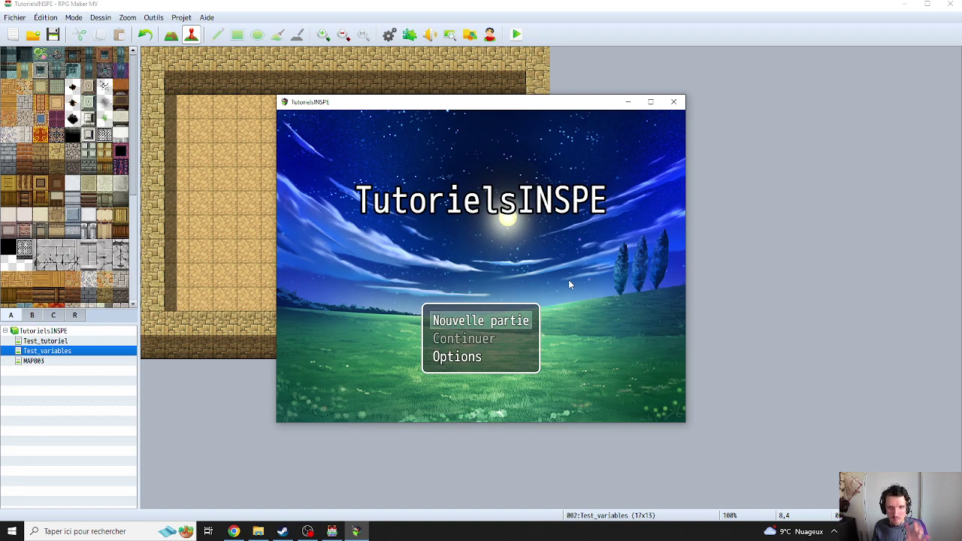
key(Return)
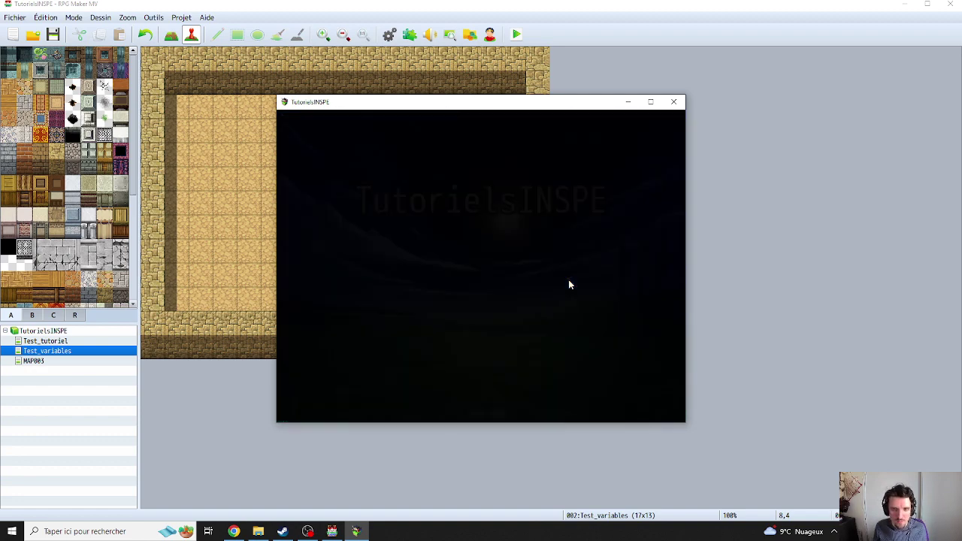
- Walk the hero straight to Jeanne without the teleporter and go through her dialogue to test the Sinon message
key(Up)
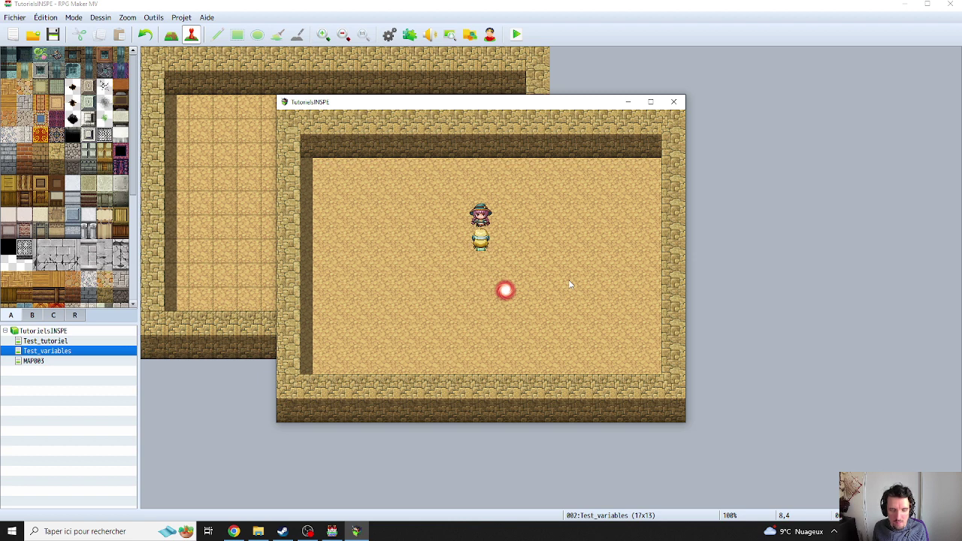
key(Return)
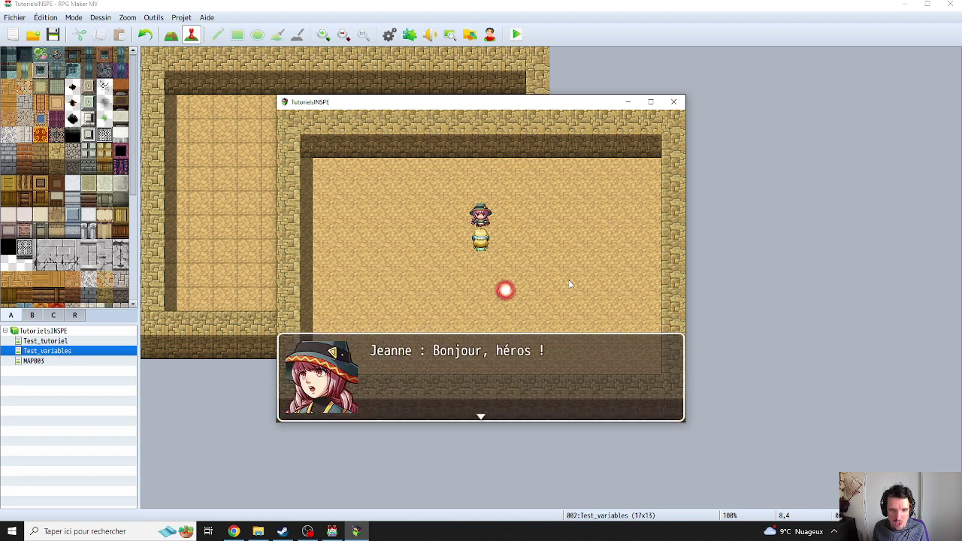
key(Return)
key(Return)
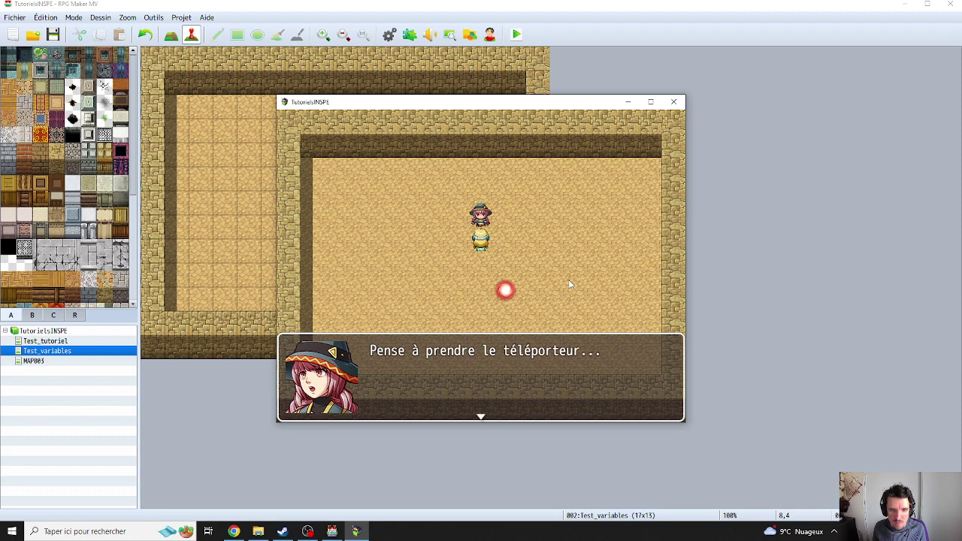
key(Return)
- Dismiss Jeanne's message and walk the hero onto the red orb to pick up the teleporter
key(Down)
key(Right)
key(Down)
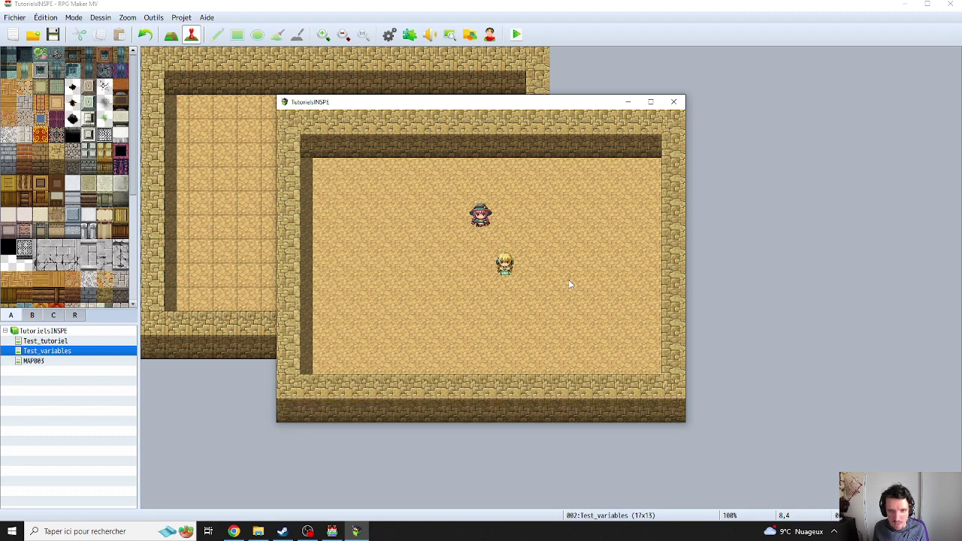
- Return the hero to Jeanne and go through her dialogue to test the teleporter message, ending with the playtest closed
key(Left)
key(Up)
key(Return)
key(Return)
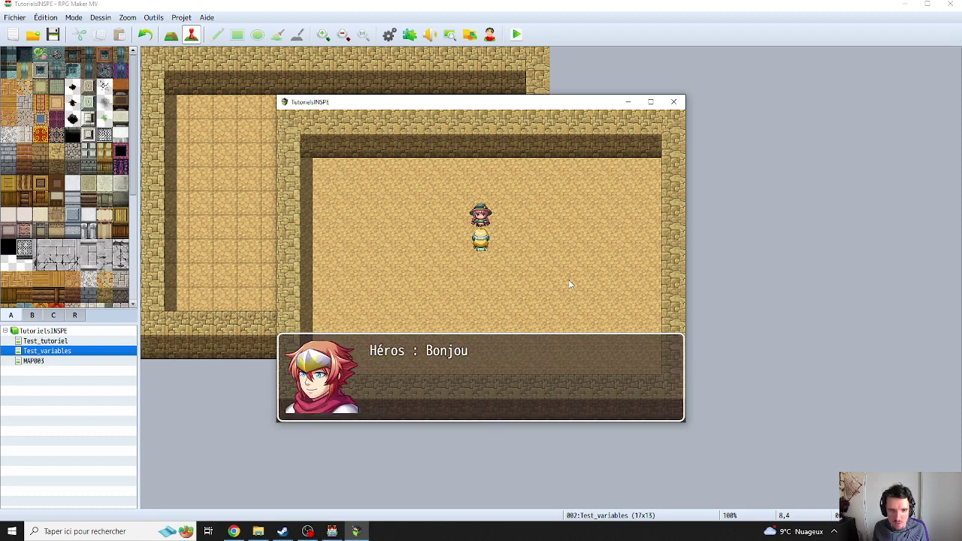
key(Return)
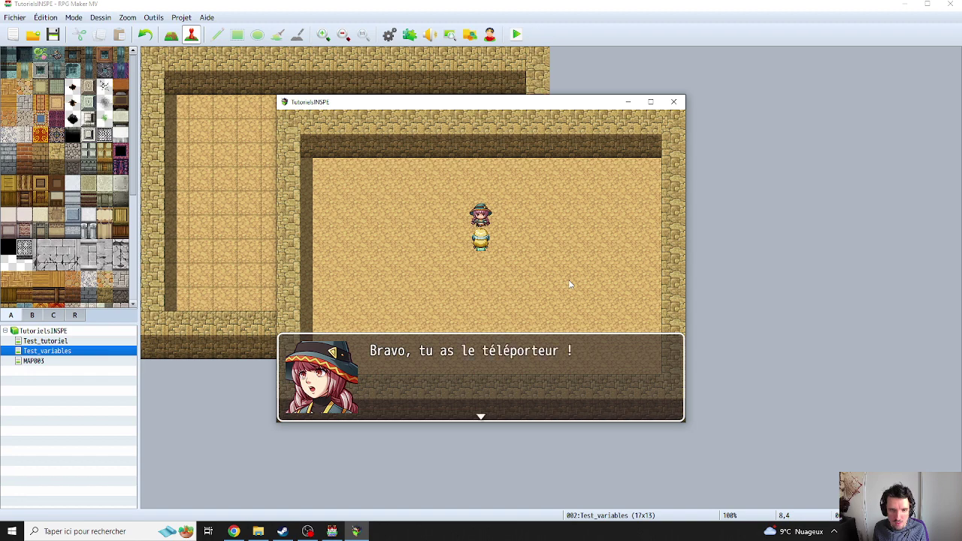
key(Return)
click(673, 102)
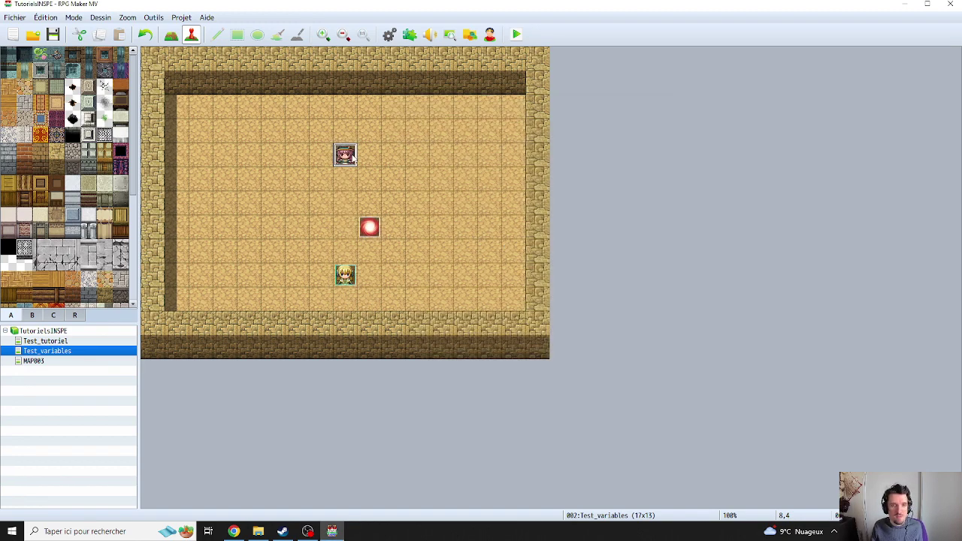
- In Jeanne's event, insert a new conditional branch below the message "Bravo, tu as le téléporteur !"
double_click(352, 155)
click(455, 231)
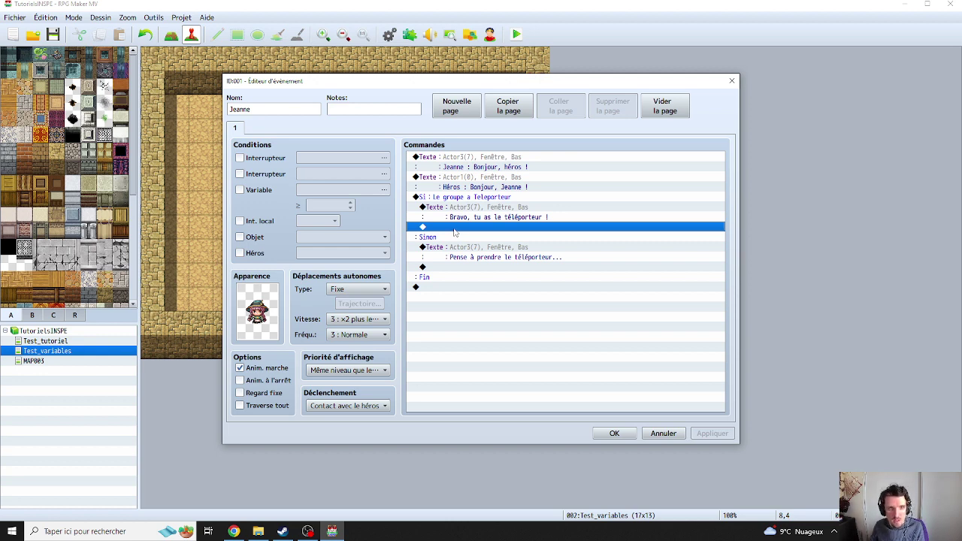
right_click(455, 231)
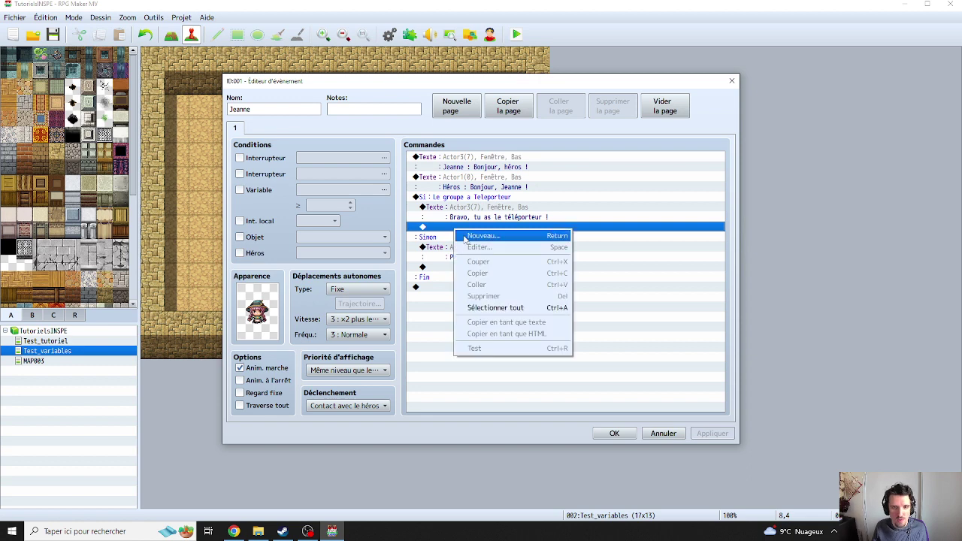
click(481, 236)
click(502, 319)
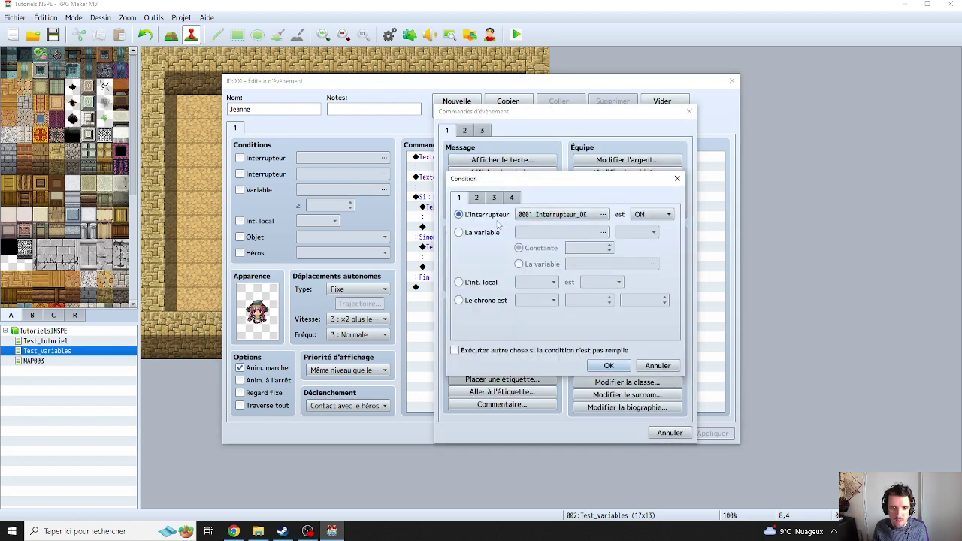
- Make the nested condition check that the money is ≥ 5, without an alternative branch, and apply the event changes
click(480, 199)
click(494, 197)
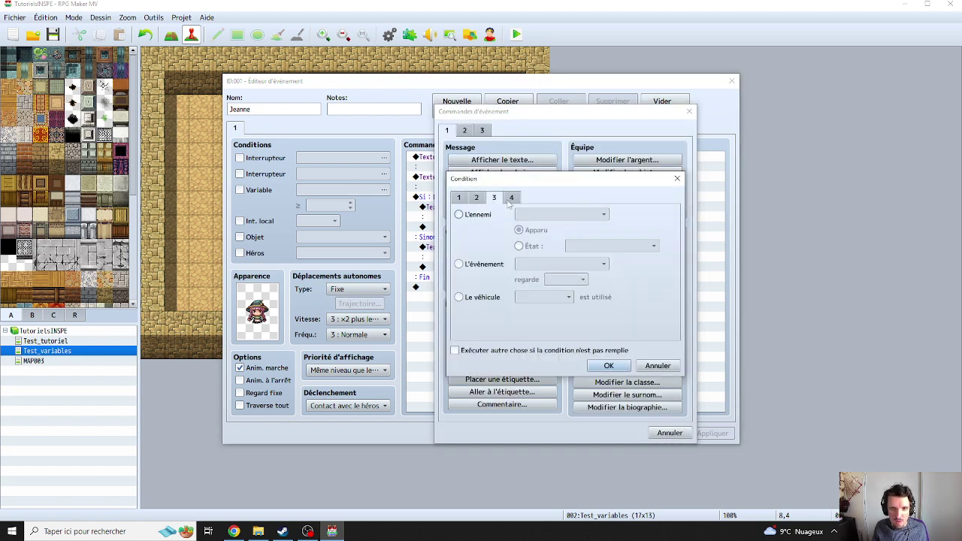
click(476, 198)
click(497, 198)
click(514, 199)
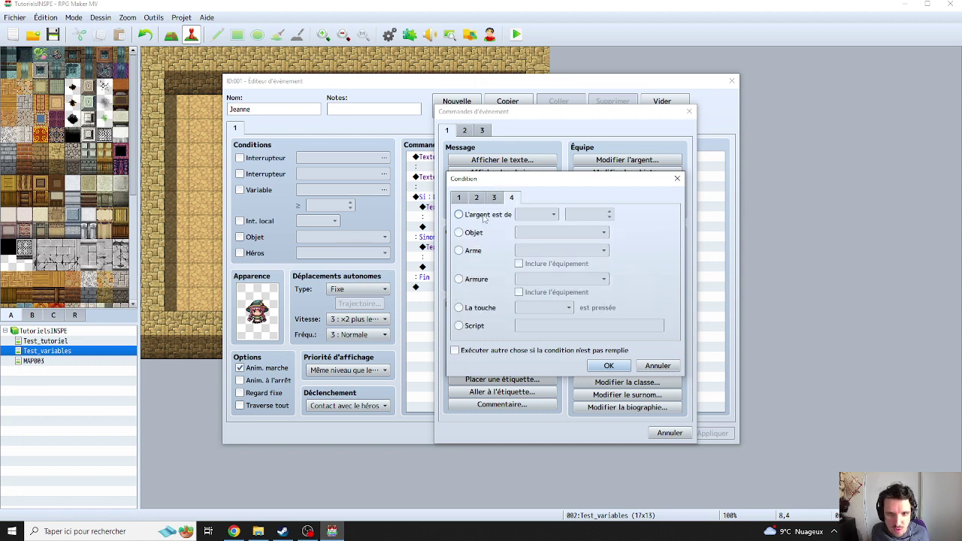
click(485, 217)
click(581, 215)
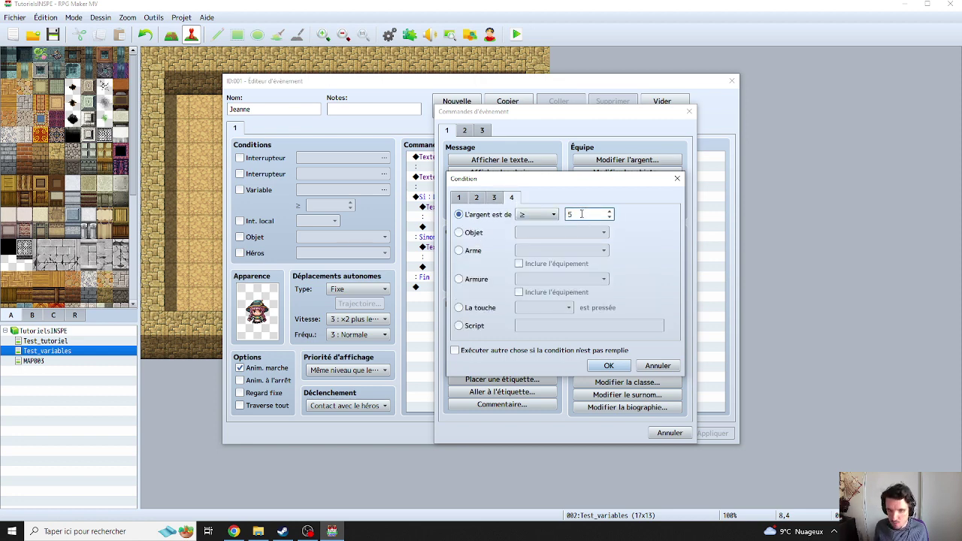
click(609, 366)
click(703, 434)
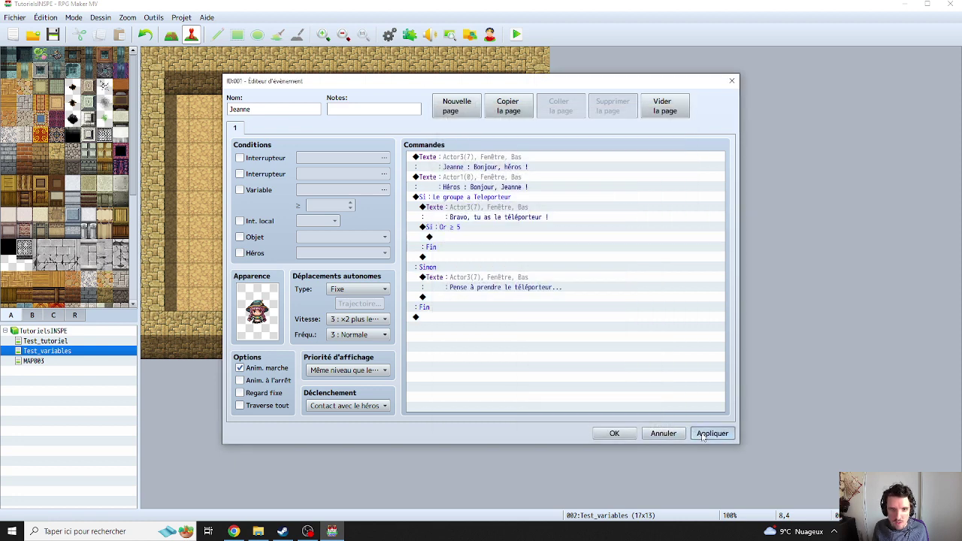
- Examine how the money condition nests inside the Teleporteur condition, and close Jeanne's event editor
click(480, 239)
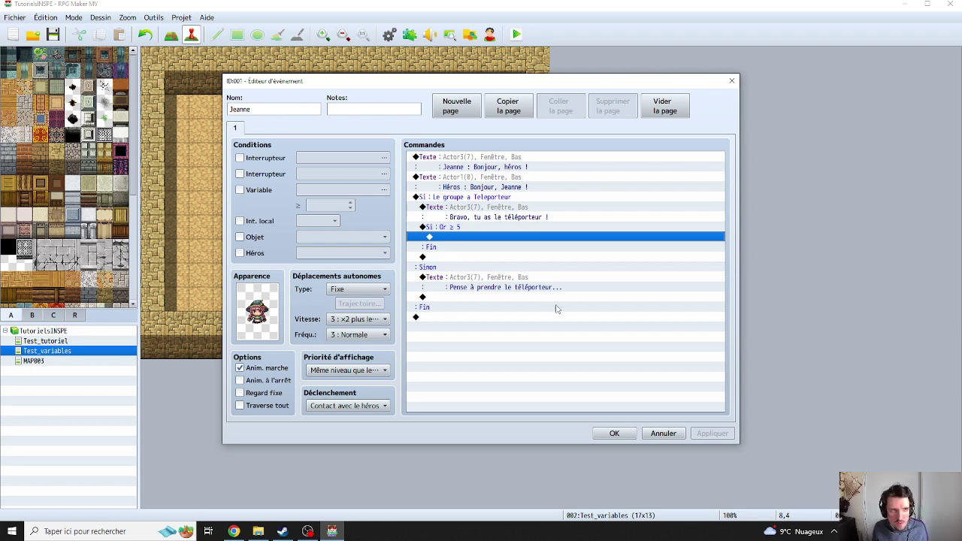
click(474, 199)
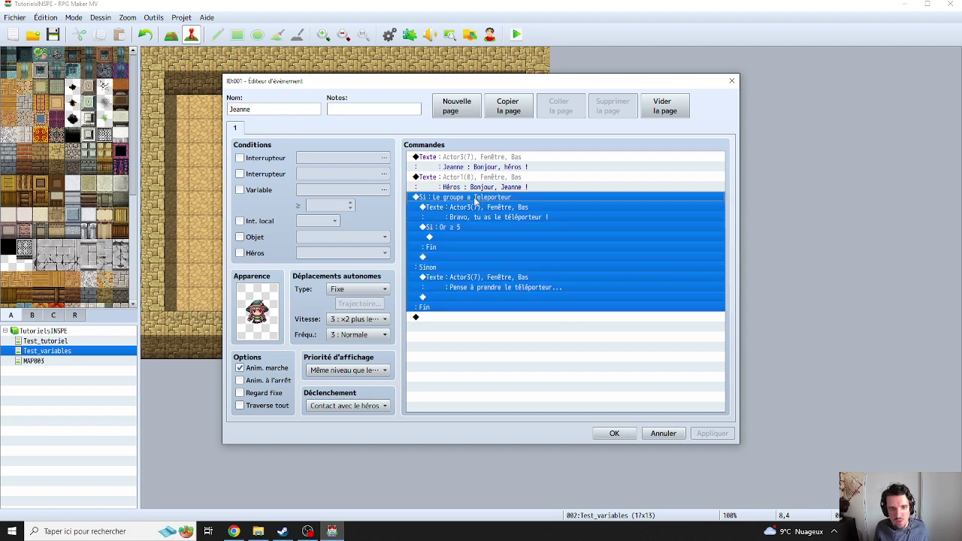
click(476, 210)
click(478, 200)
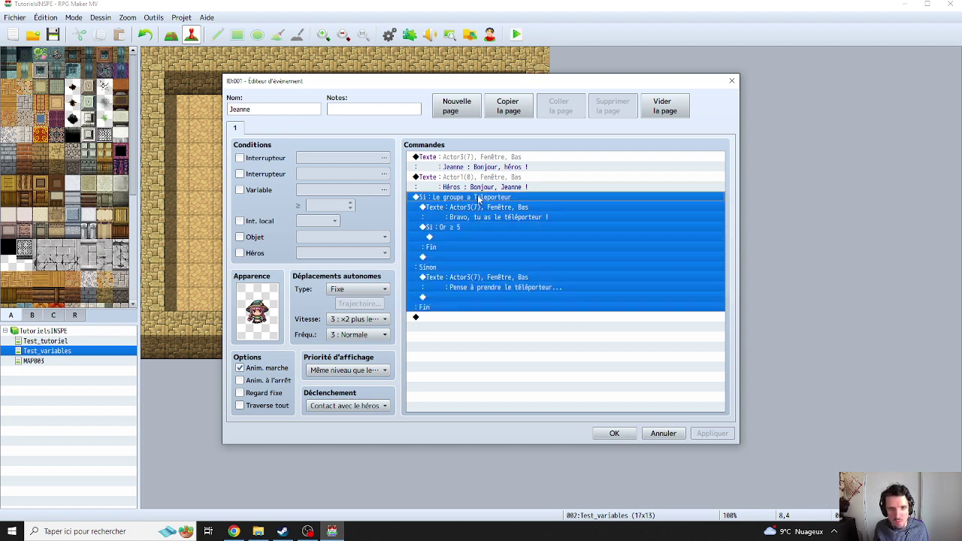
click(478, 207)
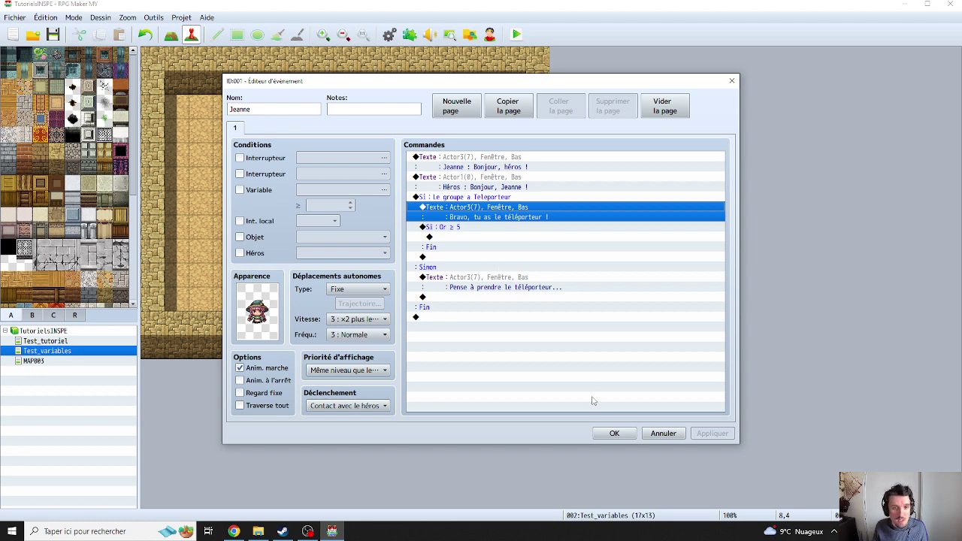
click(654, 440)
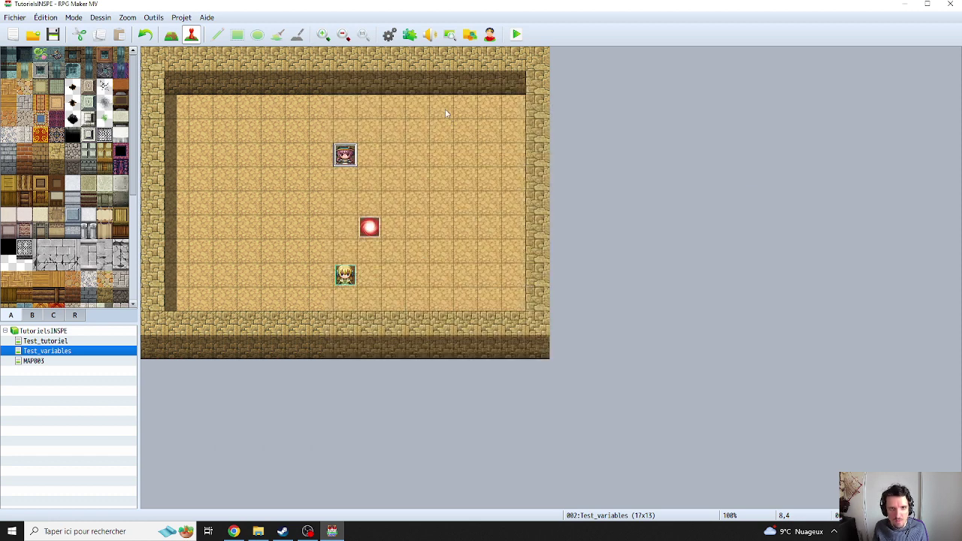
- Open the project's plugin manager and select the empty row below Community_Basic
click(412, 35)
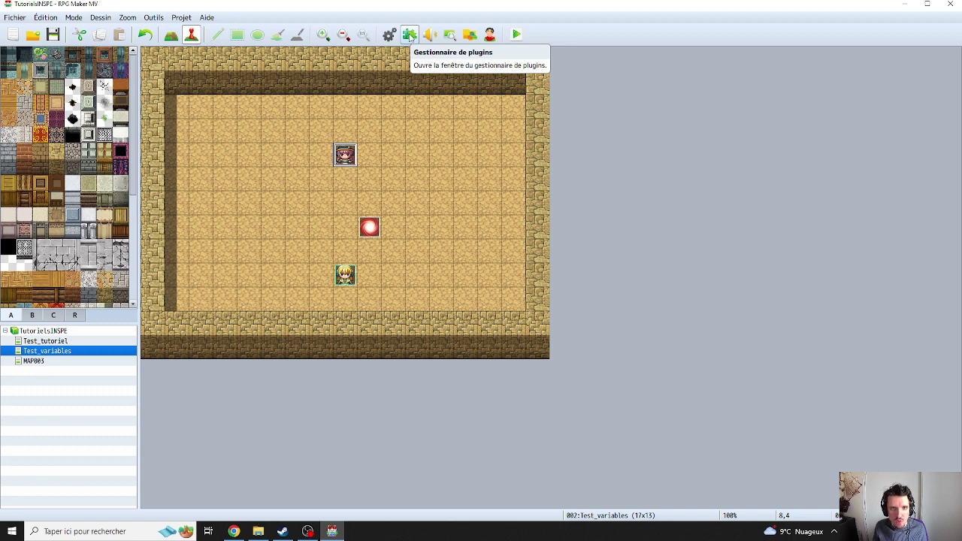
click(410, 35)
click(382, 152)
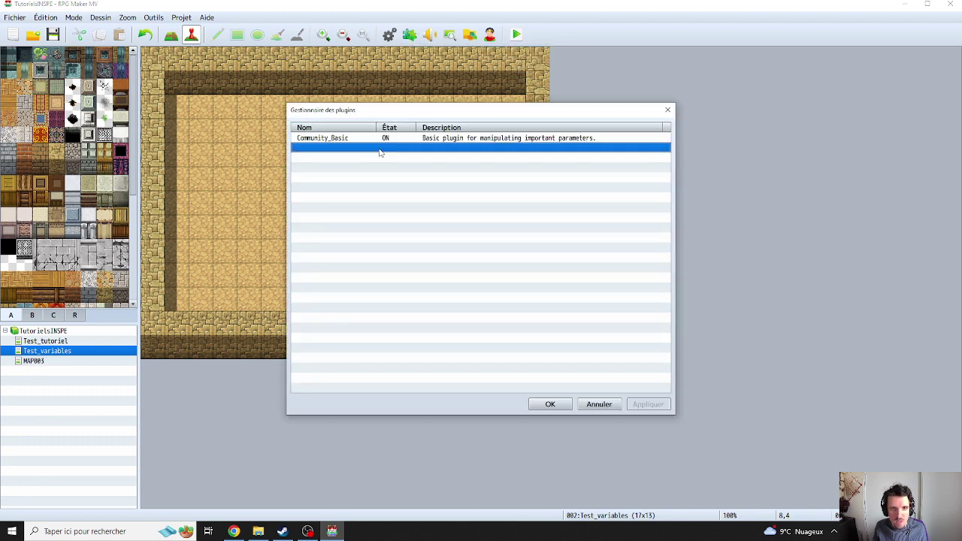